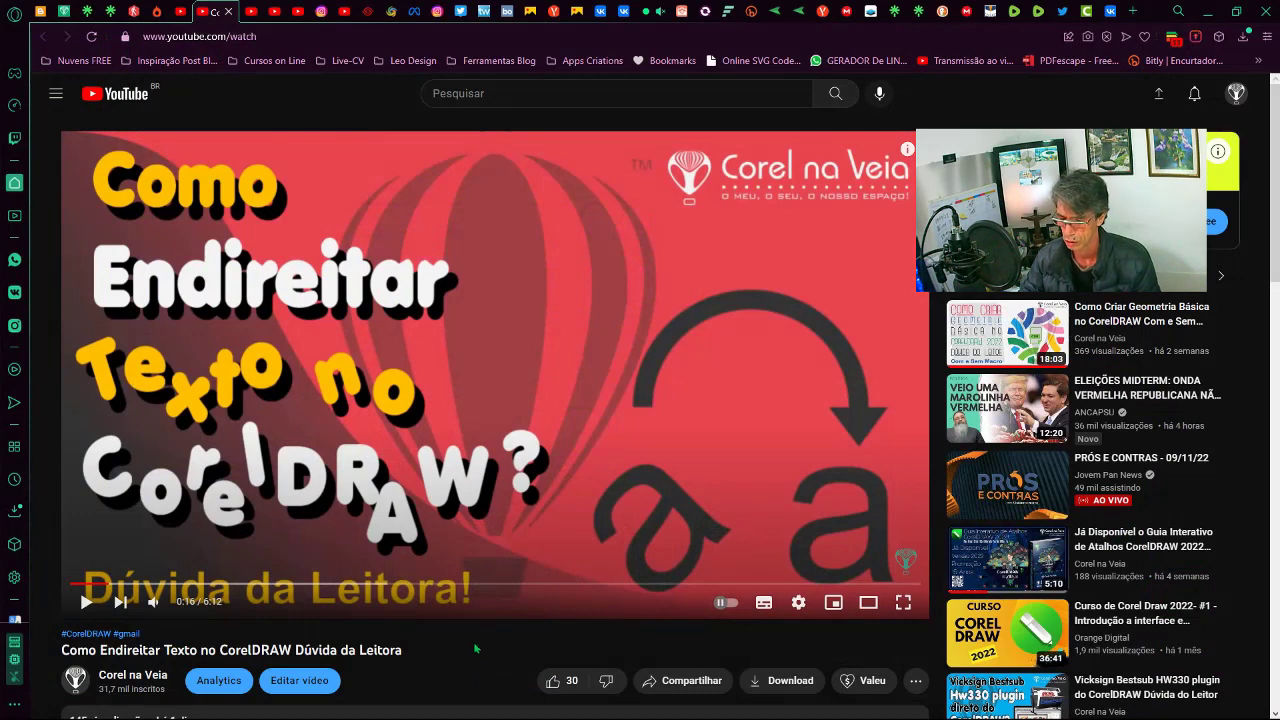
# - Scroll up and down through the current page to inspect it
pyautogui.scroll(-1, 476, 648)
pyautogui.scroll(-2, 455, 613)
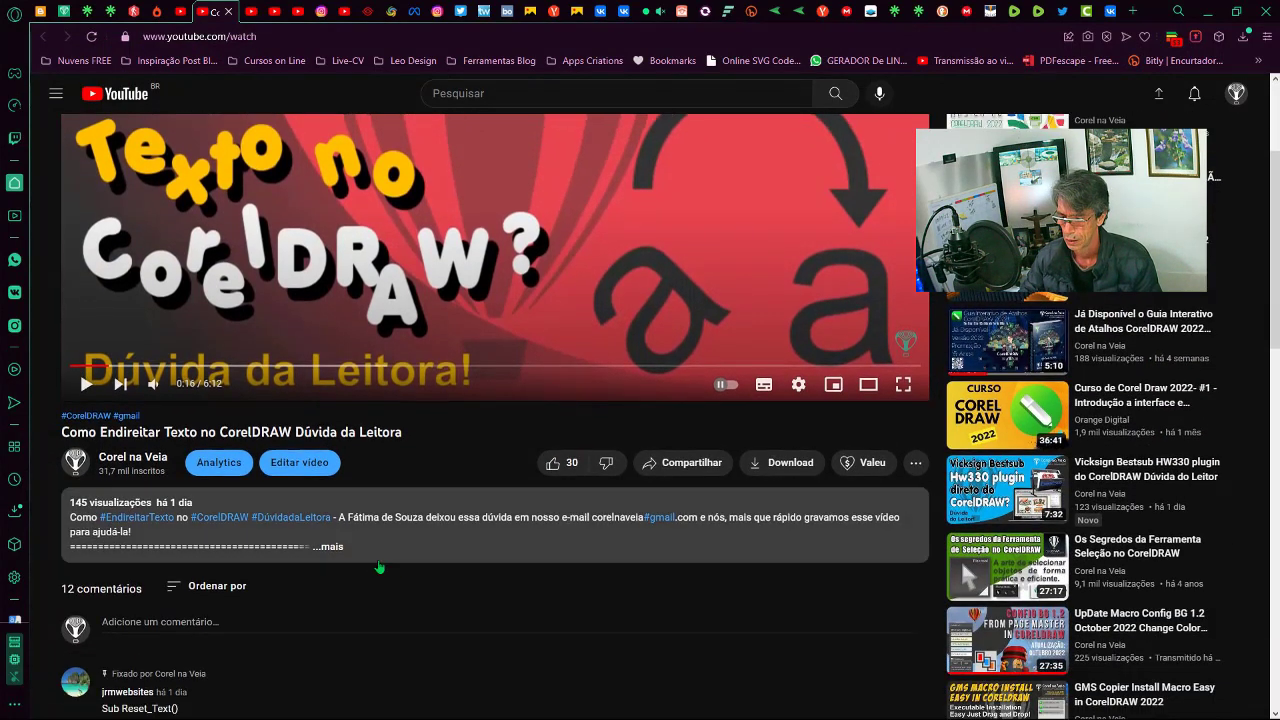
pyautogui.scroll(3, 370, 550)
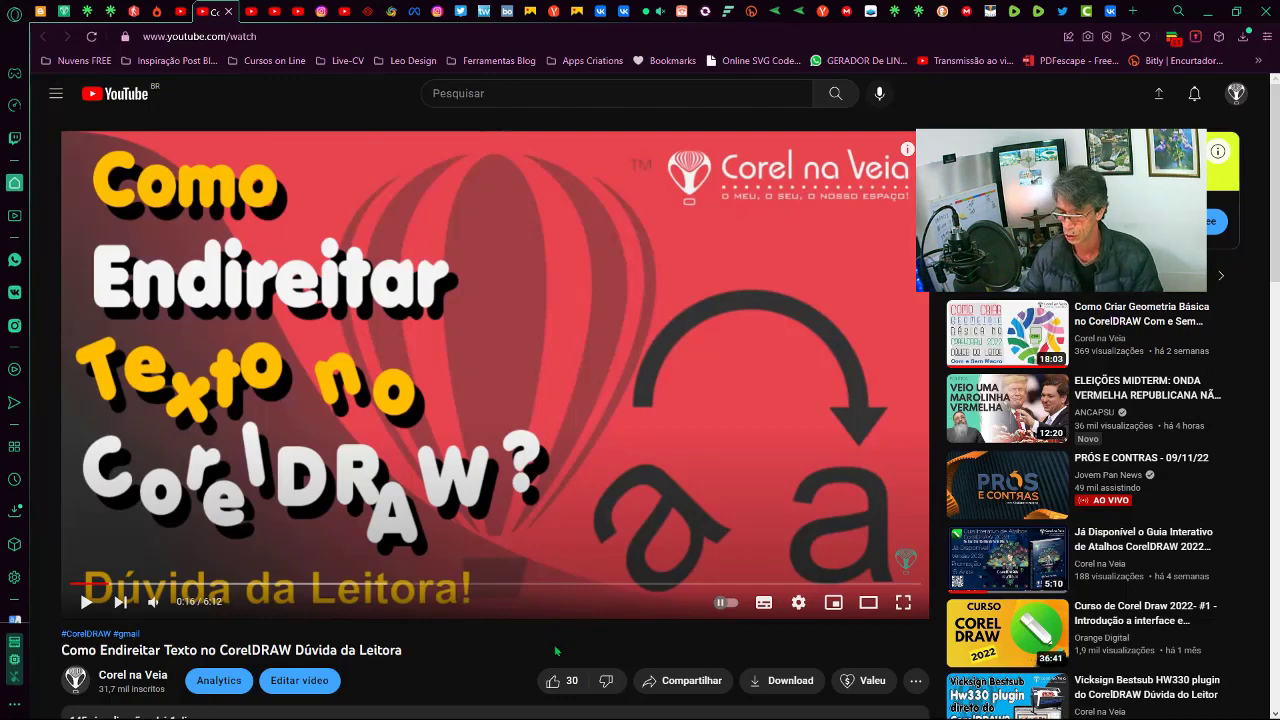
pyautogui.scroll(-4, 461, 589)
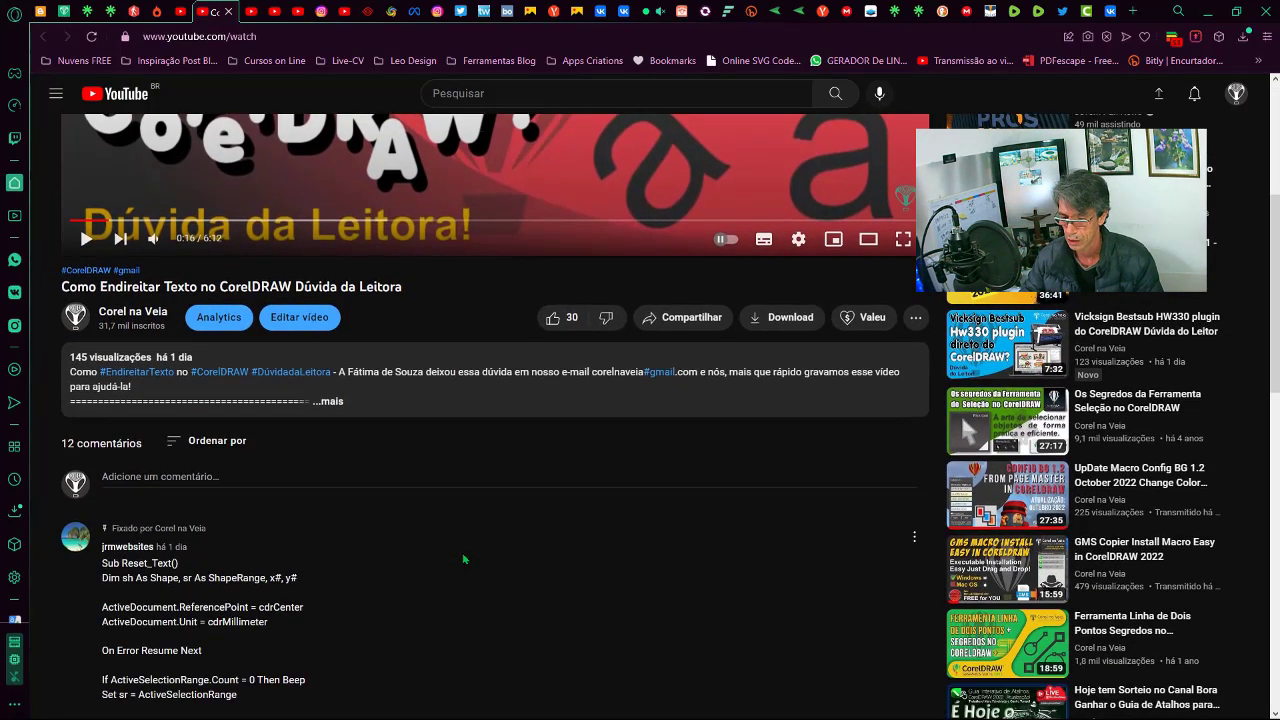
pyautogui.scroll(-2, 462, 558)
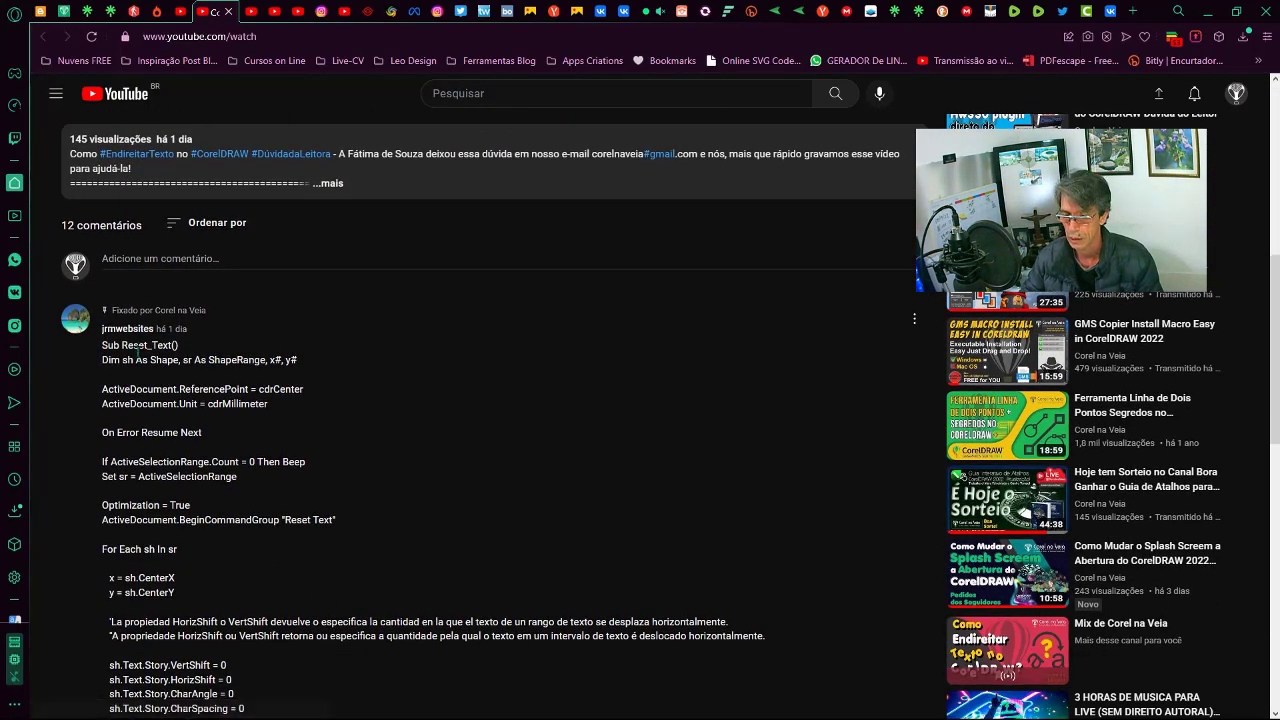
pyautogui.scroll(-2, 137, 347)
pyautogui.scroll(-2, 170, 578)
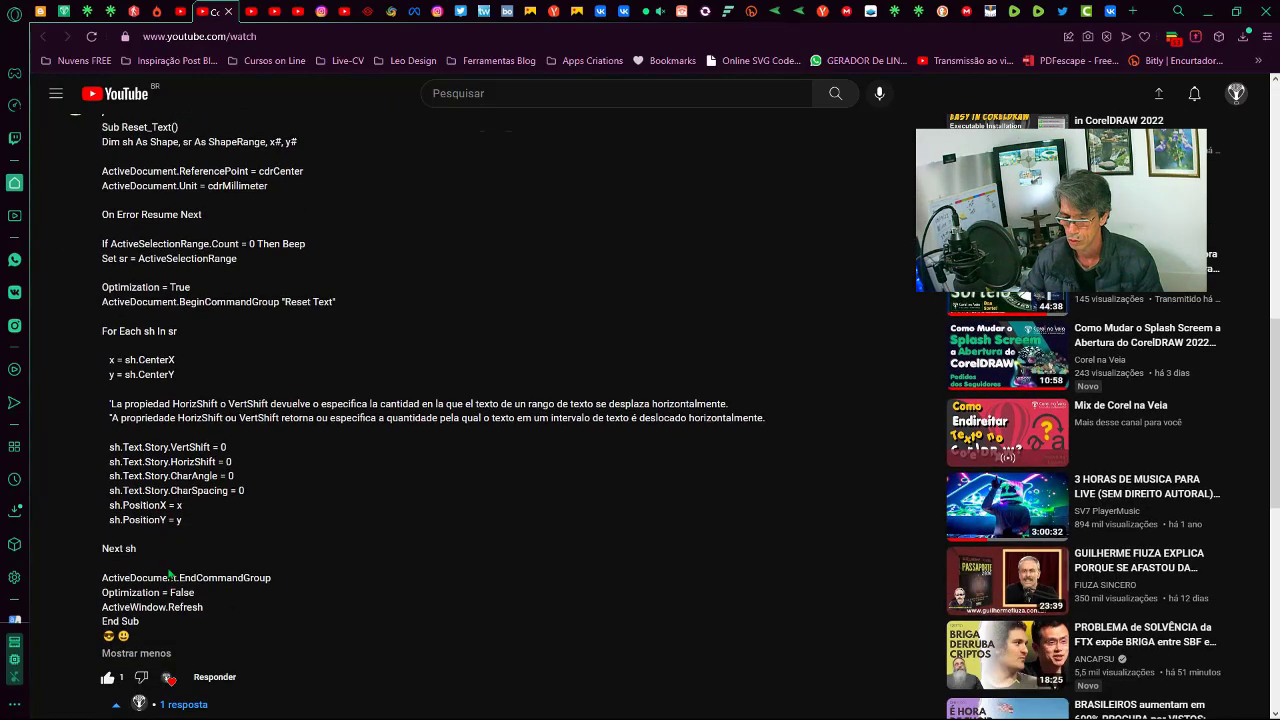
pyautogui.scroll(3, 200, 460)
pyautogui.scroll(3, 200, 460)
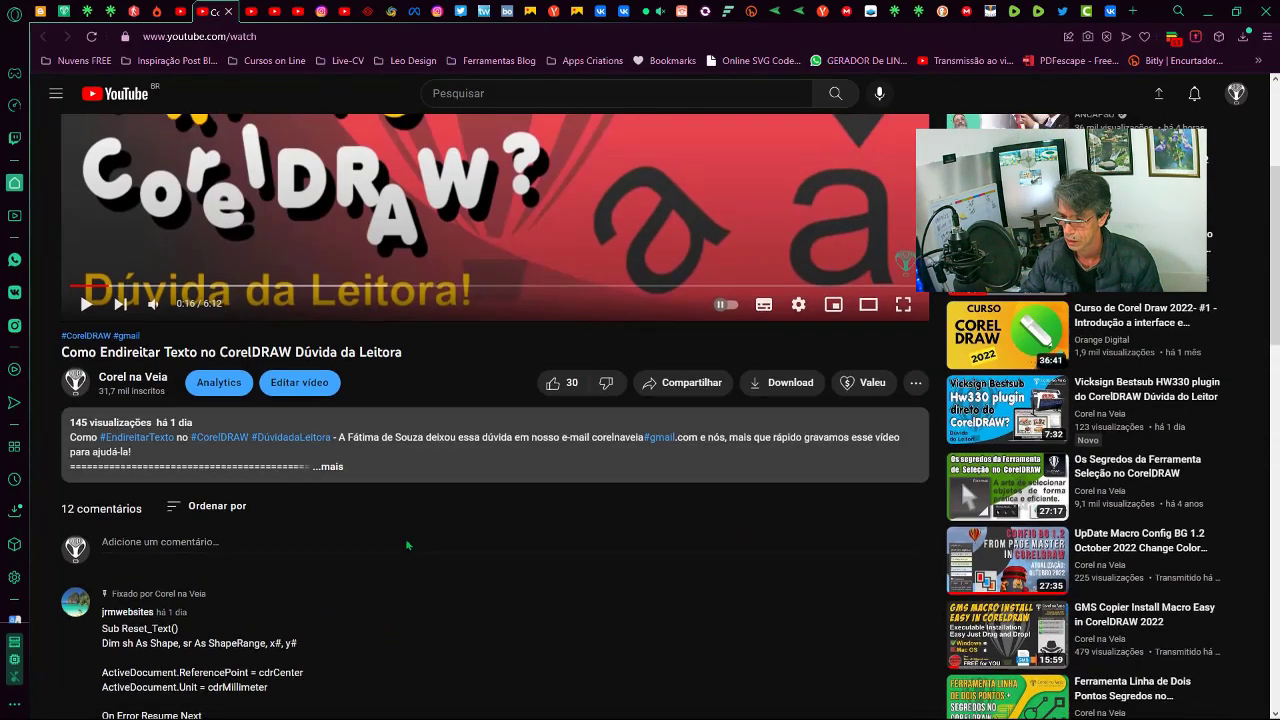
pyautogui.scroll(2, 200, 460)
pyautogui.scroll(2, 199, 462)
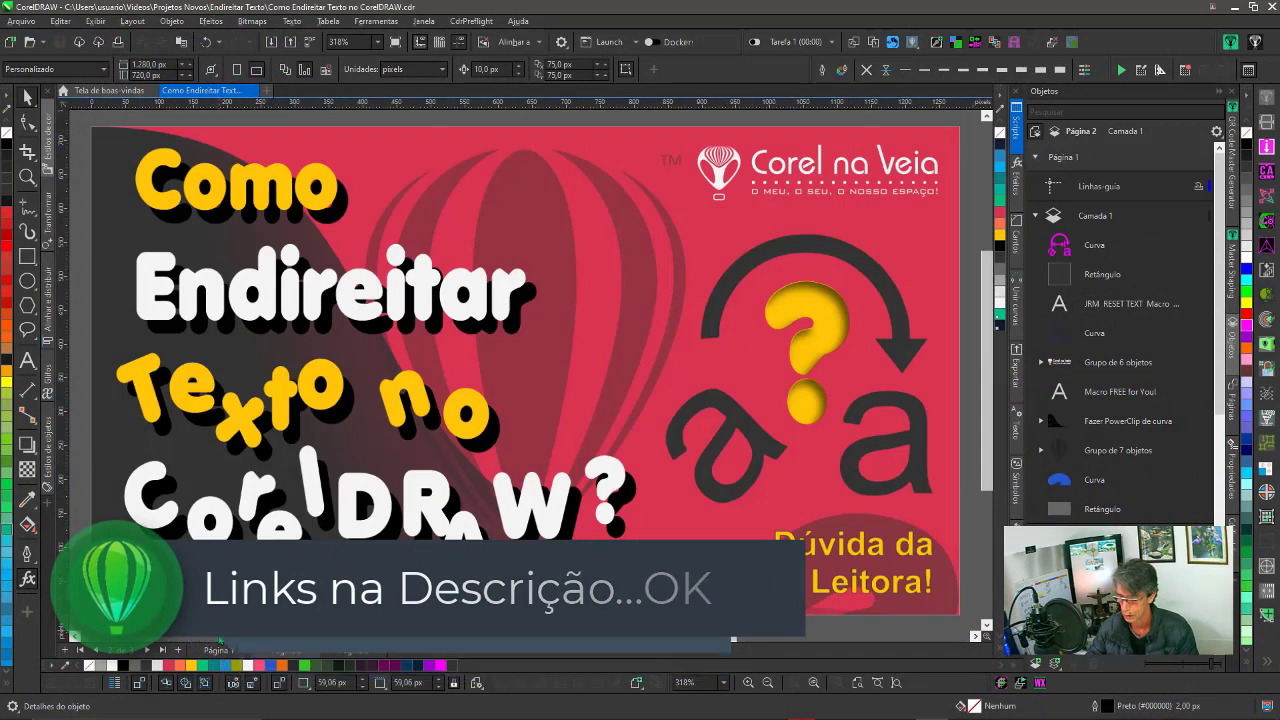
# - View the JRM Reset Text cover on Página 1, then move through Página 2 to Página 3
pyautogui.click(219, 652)
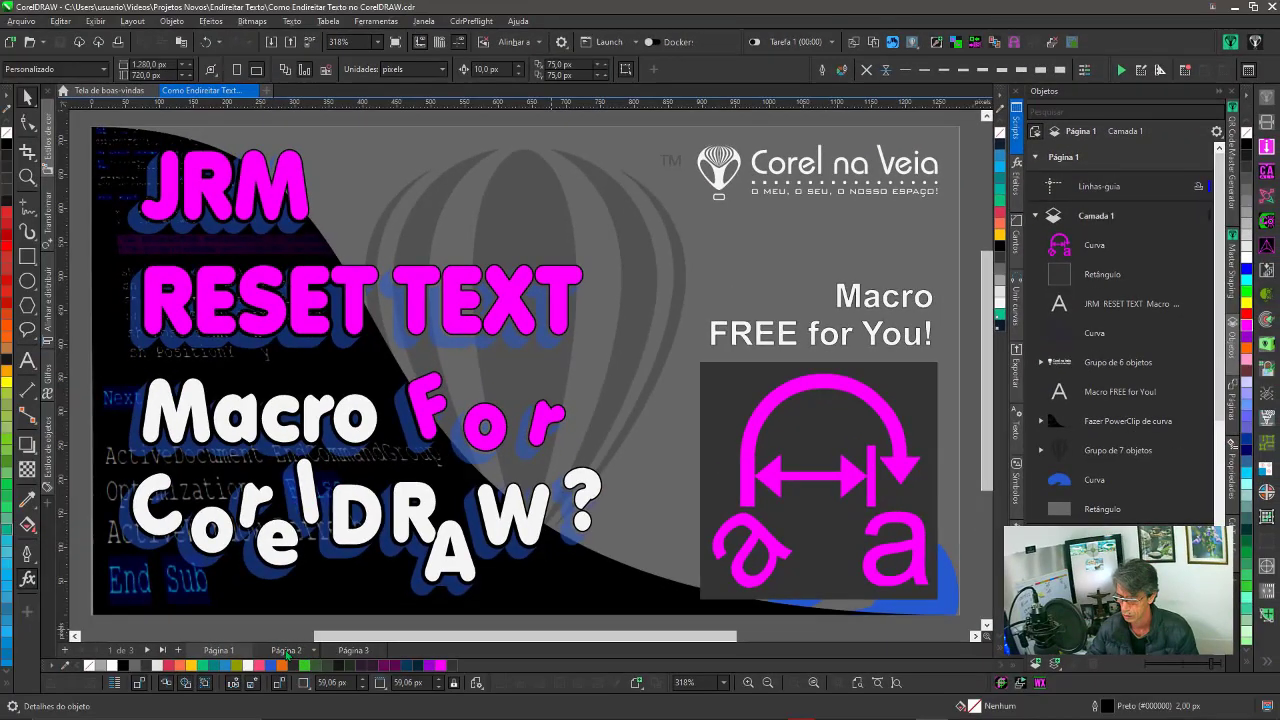
pyautogui.click(286, 651)
pyautogui.click(343, 651)
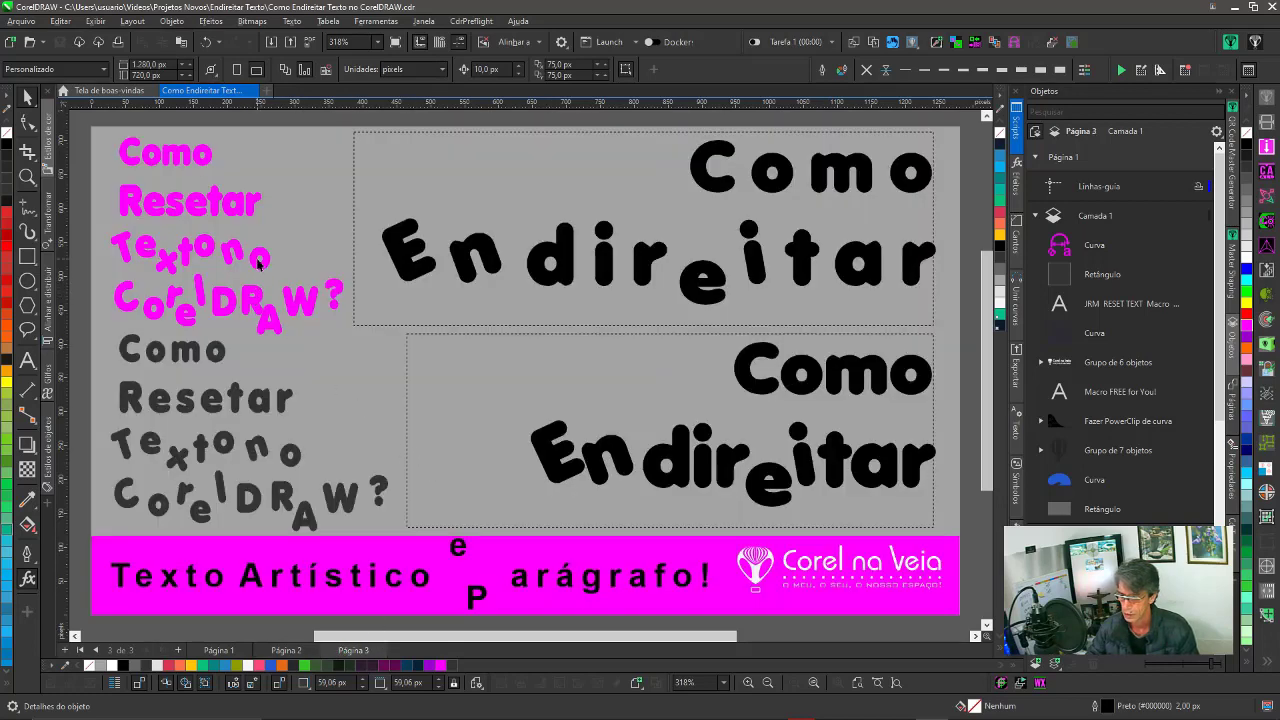
pyautogui.click(258, 262)
pyautogui.keyDown('shift'); pyautogui.click(210, 362); pyautogui.keyUp('shift')
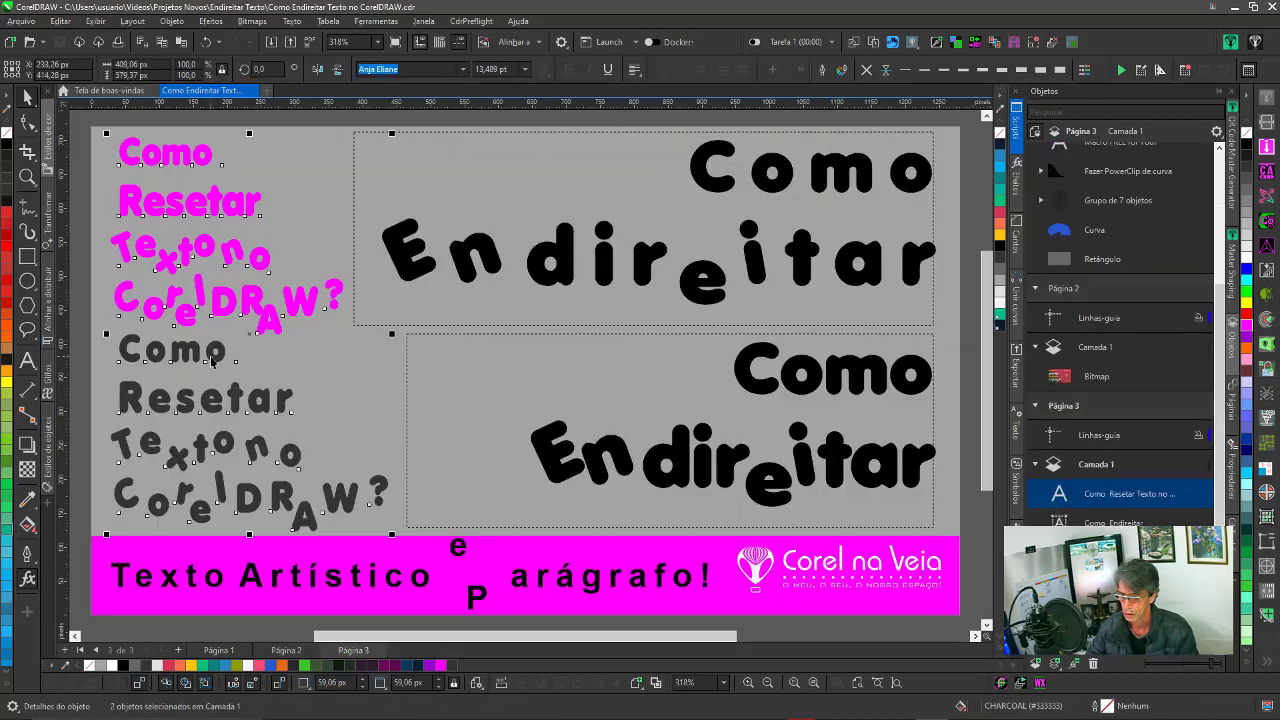
pyautogui.keyDown('shift'); pyautogui.click(545, 450); pyautogui.keyUp('shift')
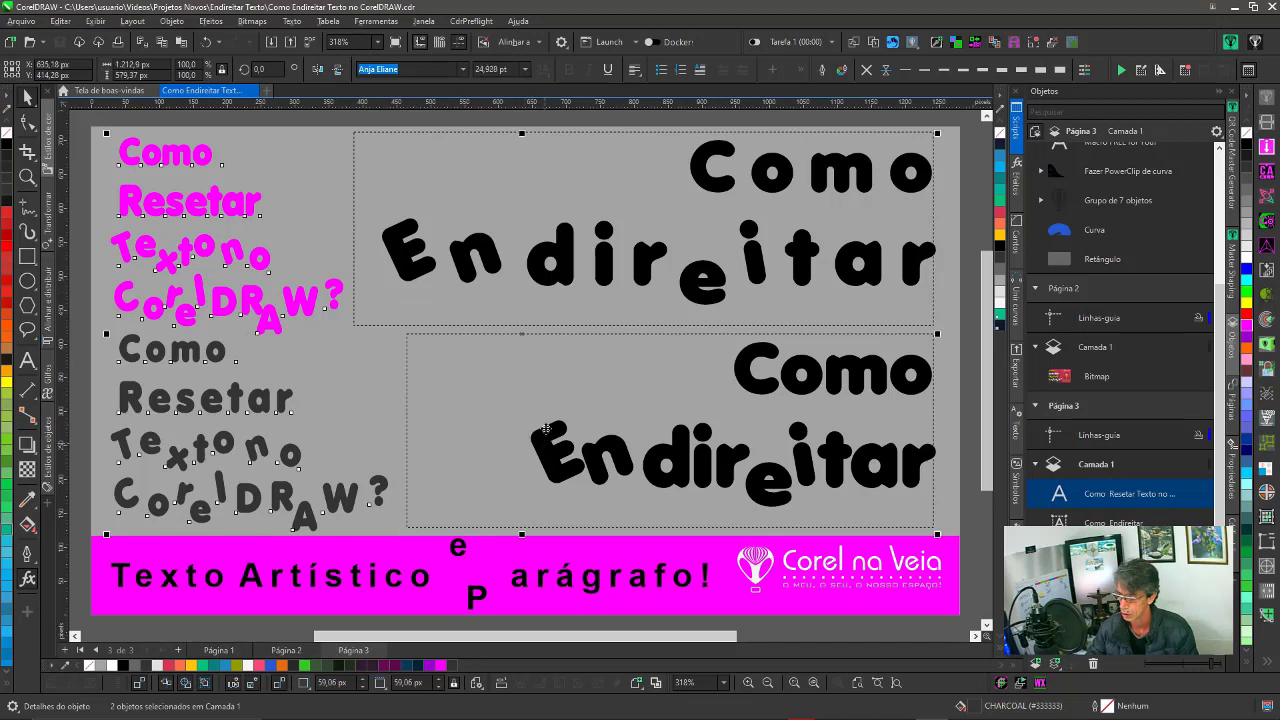
pyautogui.keyDown('shift'); pyautogui.click(538, 285); pyautogui.keyUp('shift')
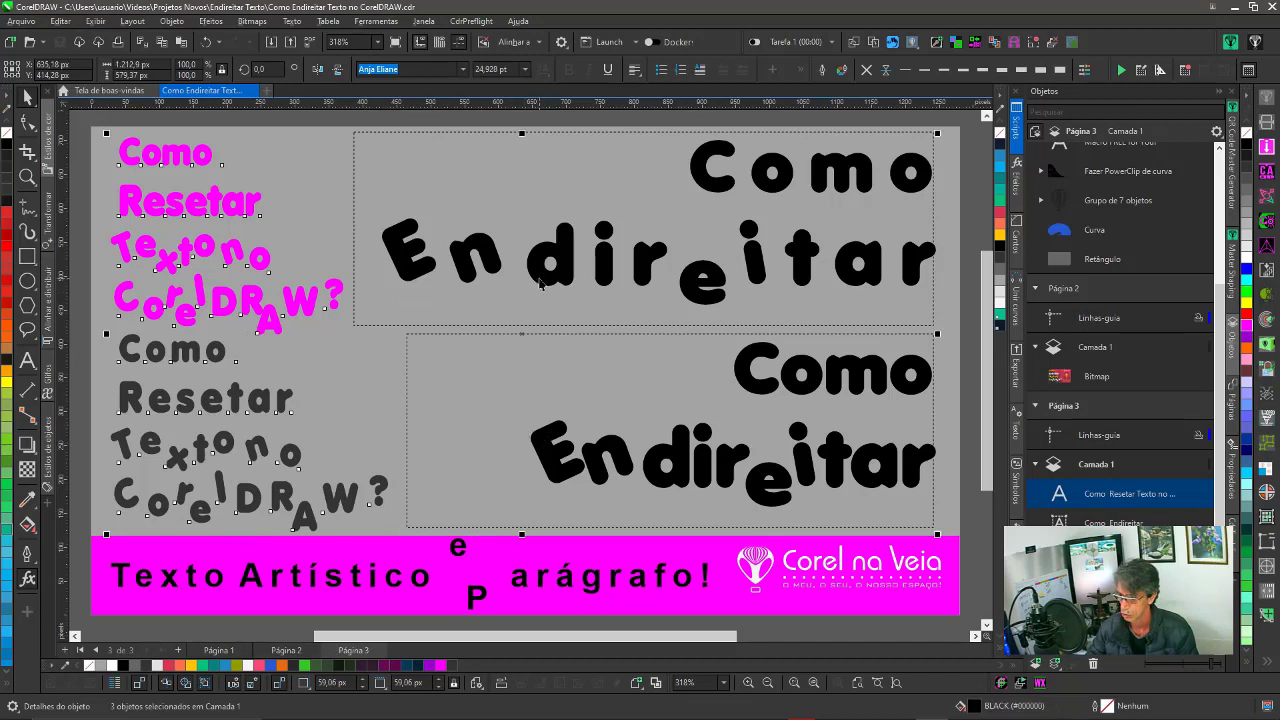
pyautogui.keyDown('shift'); pyautogui.click(420, 590); pyautogui.keyUp('shift')
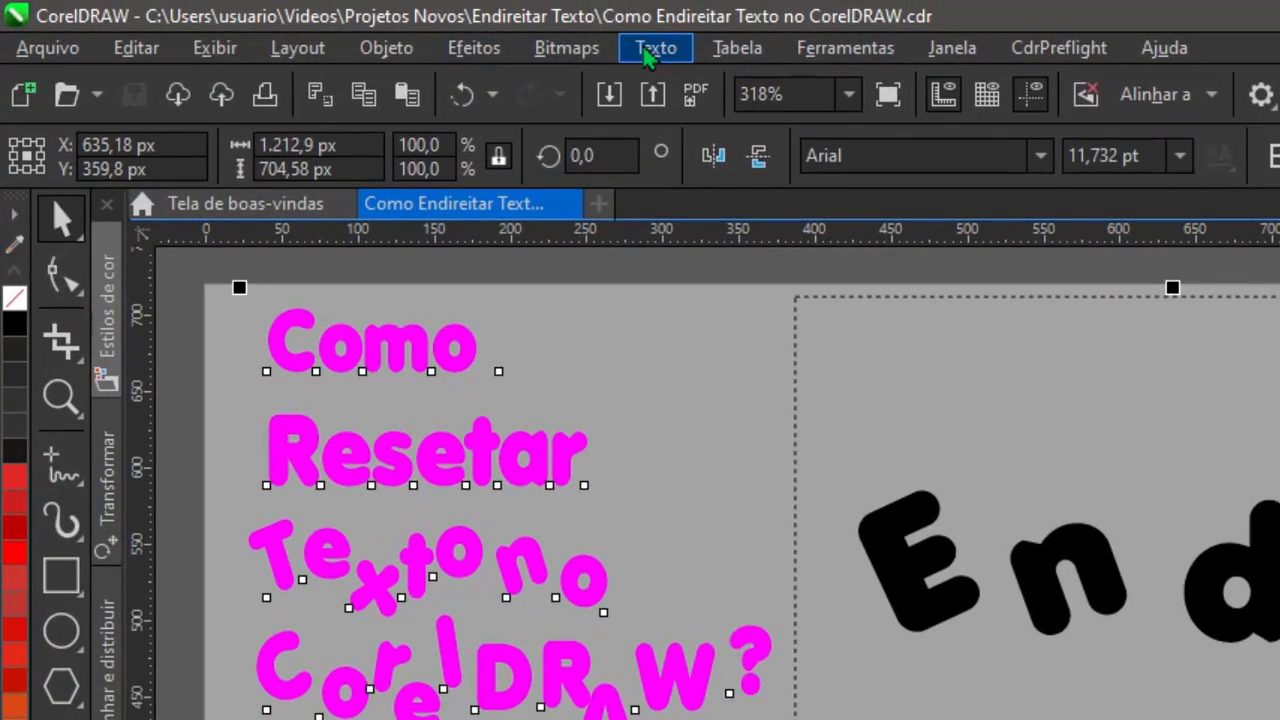
pyautogui.click(288, 22)
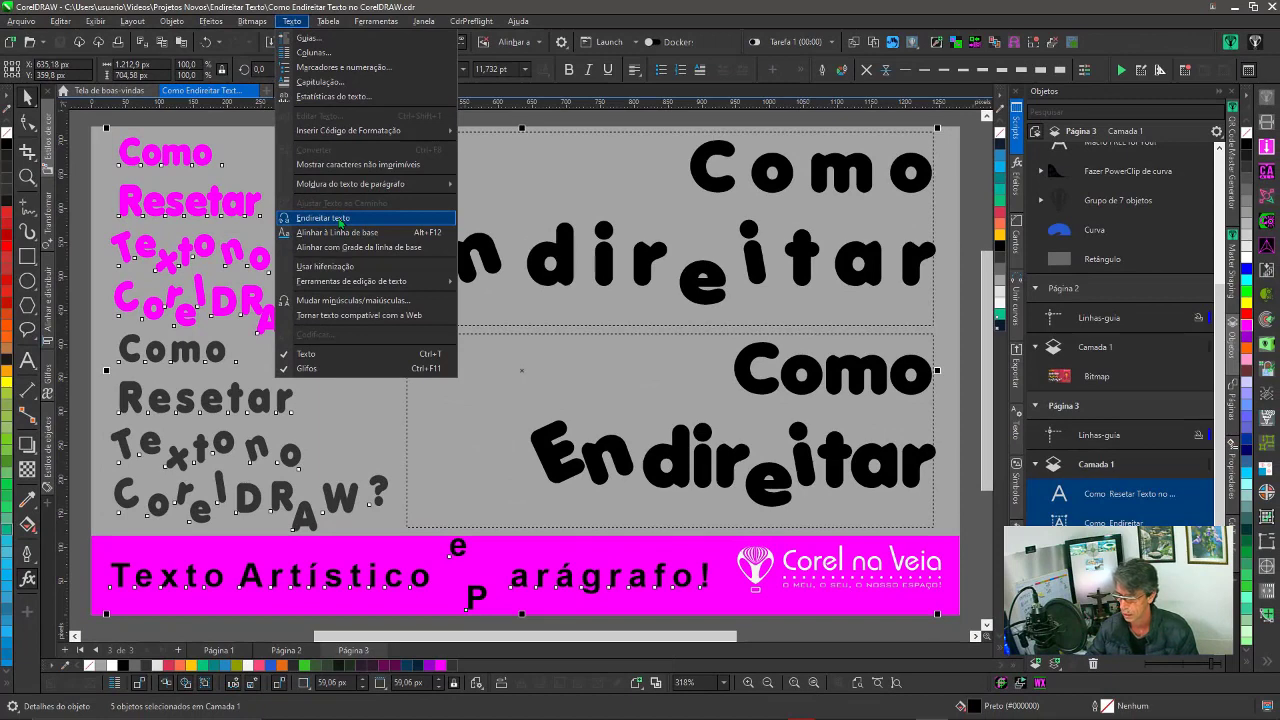
pyautogui.click(340, 219)
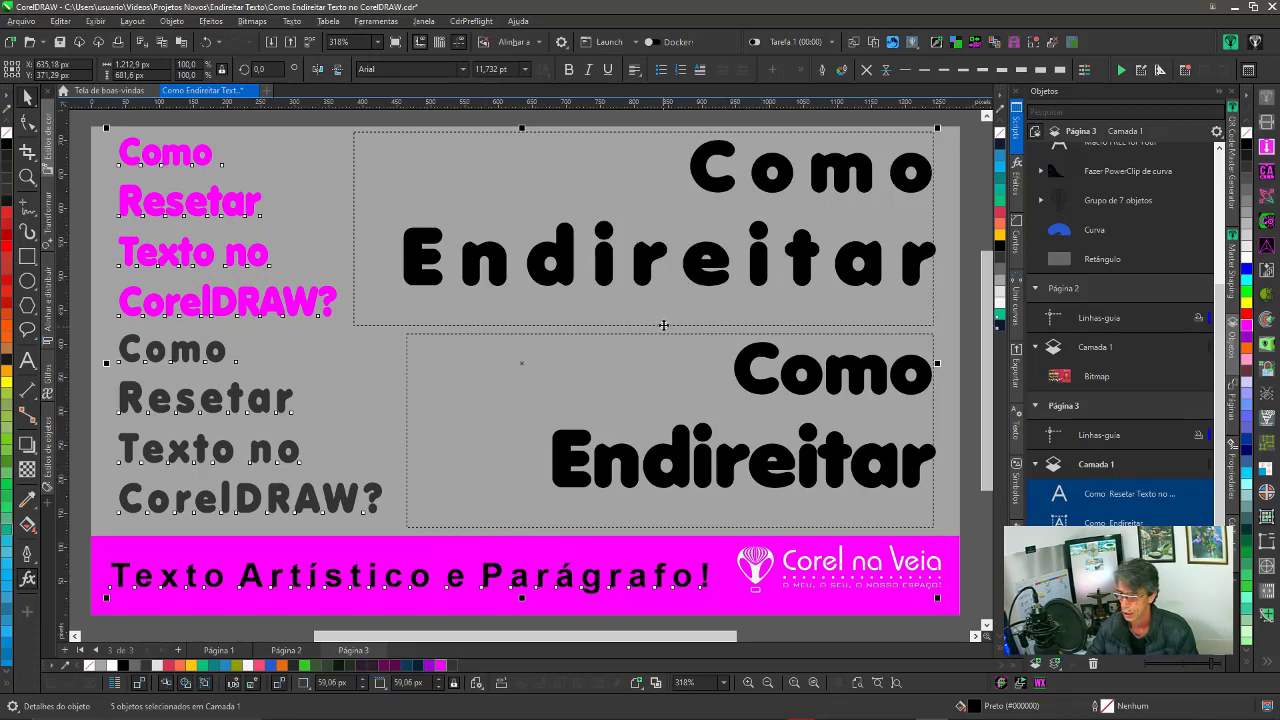
pyautogui.hotkey('ctrl', 'z')
pyautogui.moveTo(1016, 180)
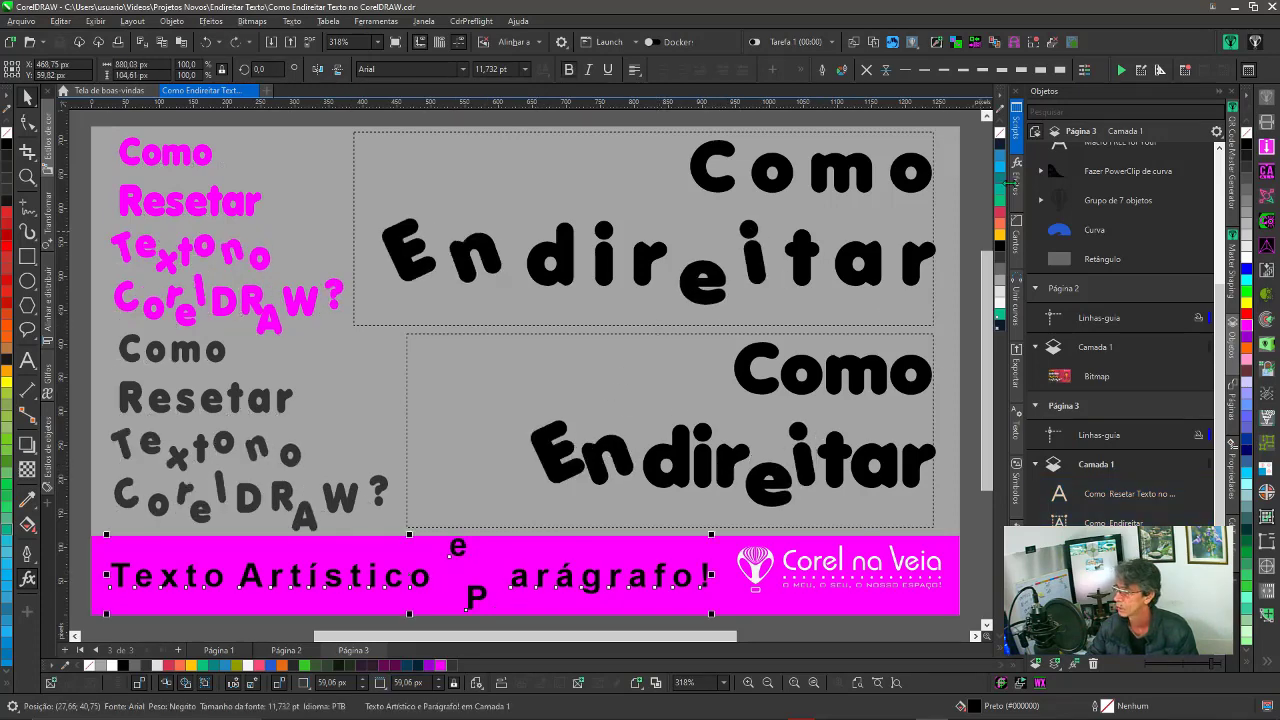
# - Open the Scripts docker and select the grey question, banner text and both Como Endireitar texts
pyautogui.click(1017, 130)
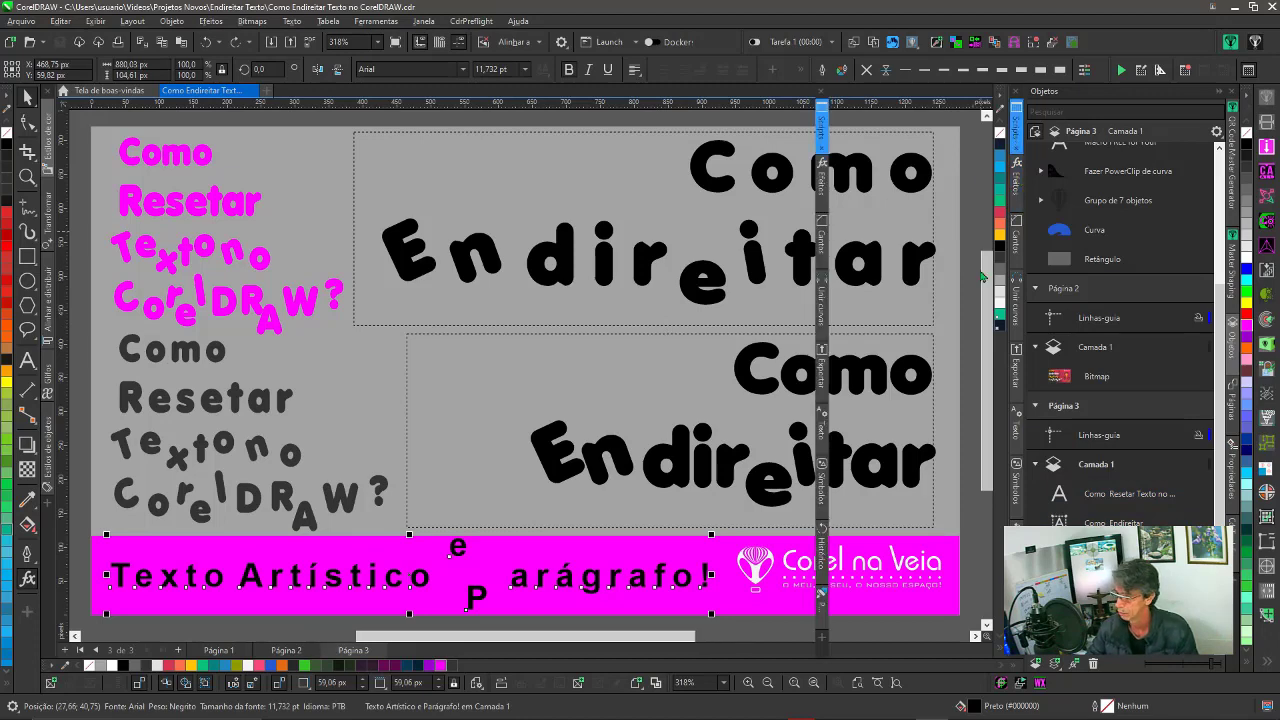
pyautogui.scroll(-1, 428, 369)
pyautogui.scroll(-1, 428, 369)
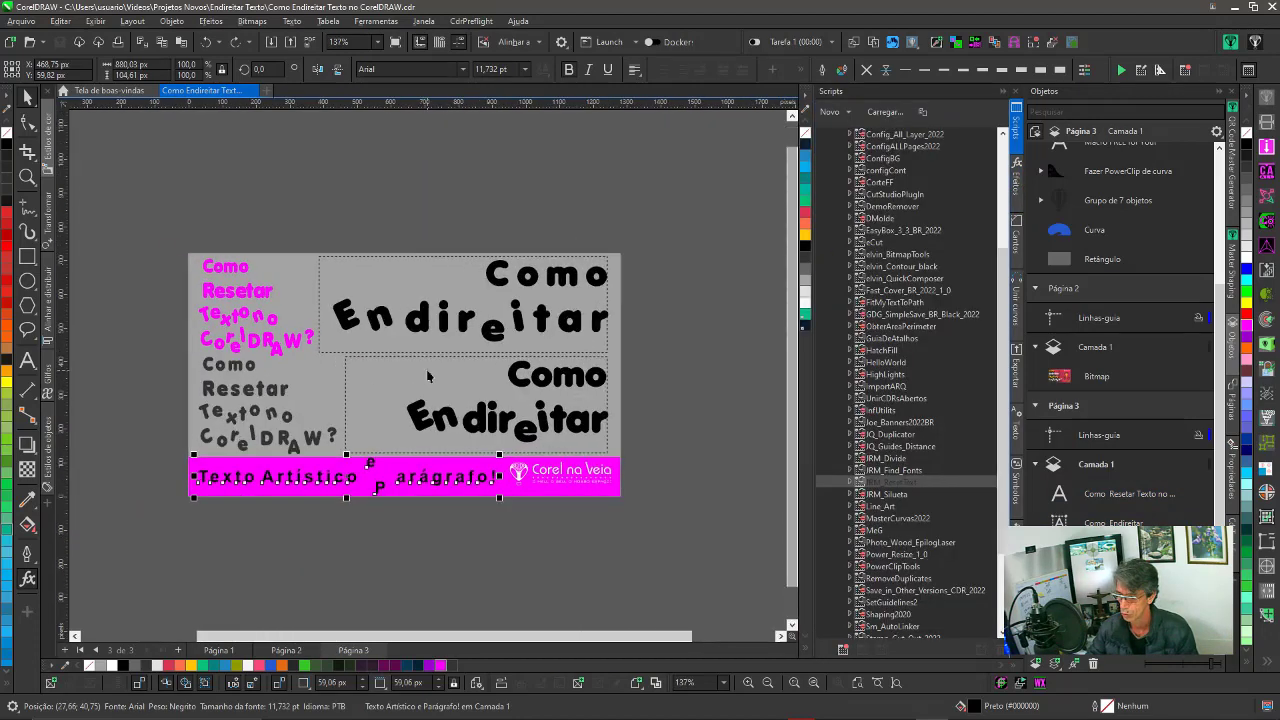
pyautogui.click(497, 440)
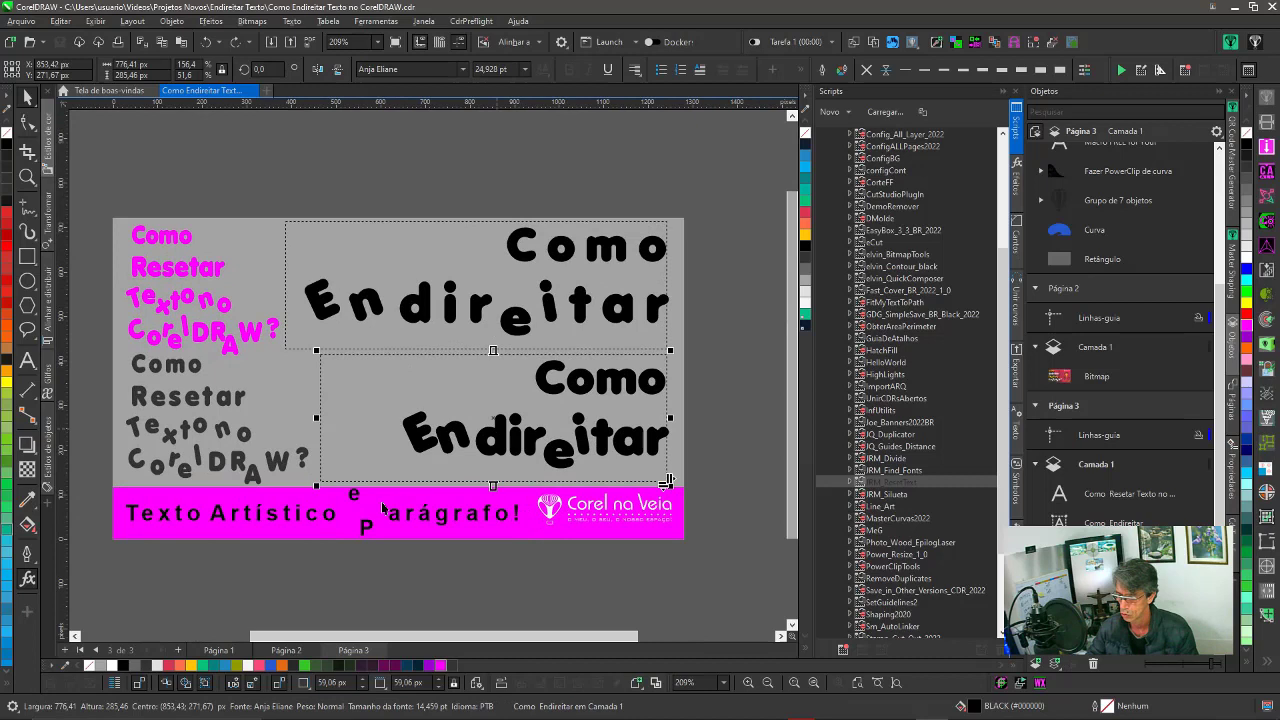
pyautogui.click(310, 524)
pyautogui.keyDown('shift'); pyautogui.click(278, 478); pyautogui.keyUp('shift')
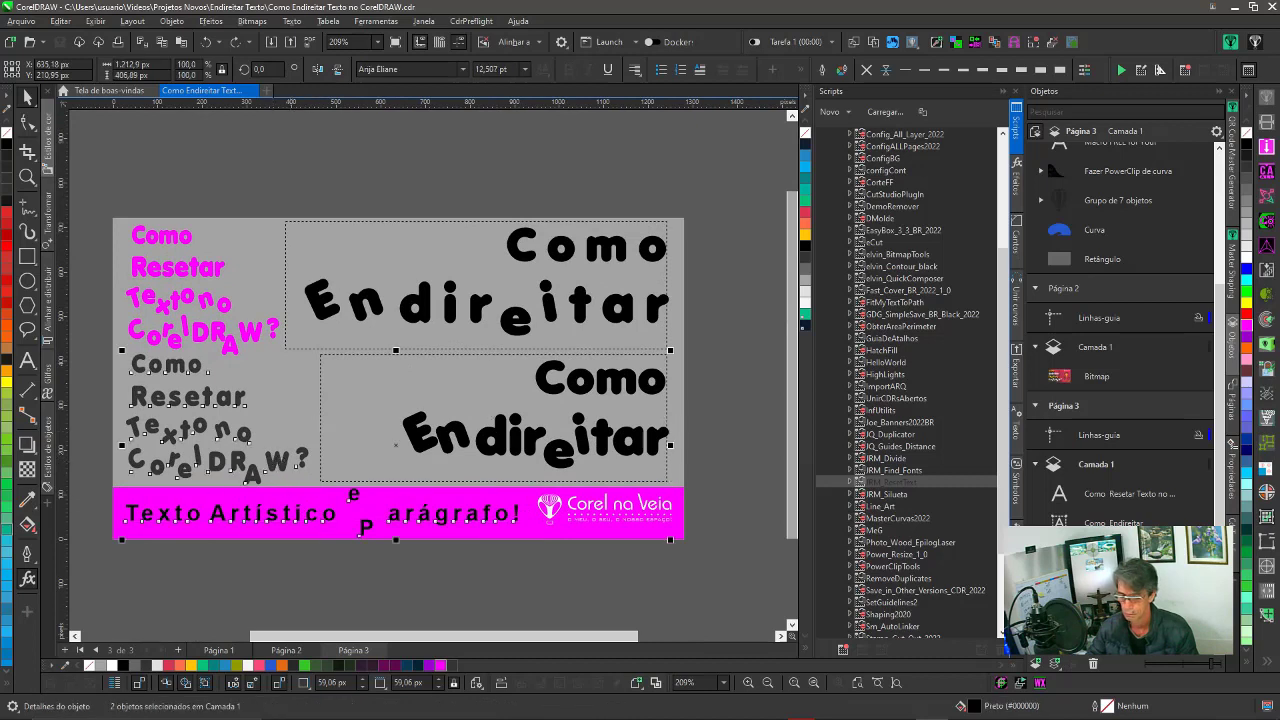
pyautogui.keyDown('shift'); pyautogui.click(540, 430); pyautogui.keyUp('shift')
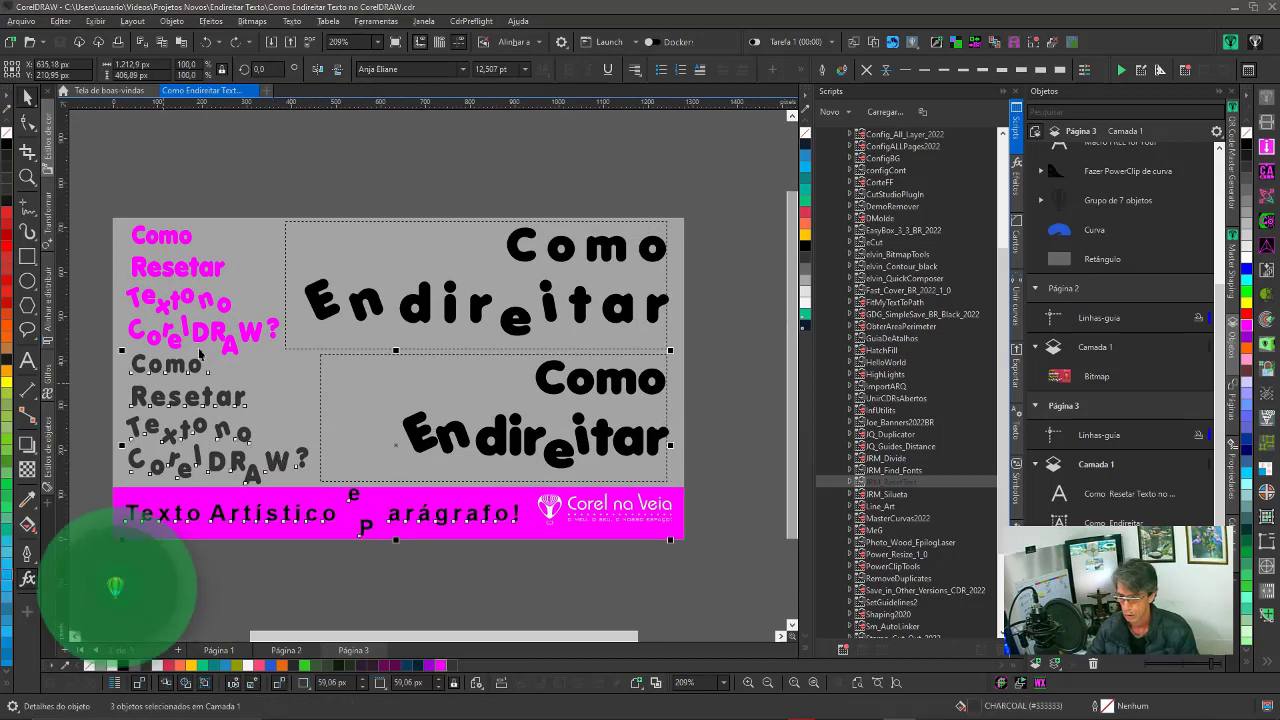
pyautogui.keyDown('shift'); pyautogui.click(326, 278); pyautogui.keyUp('shift')
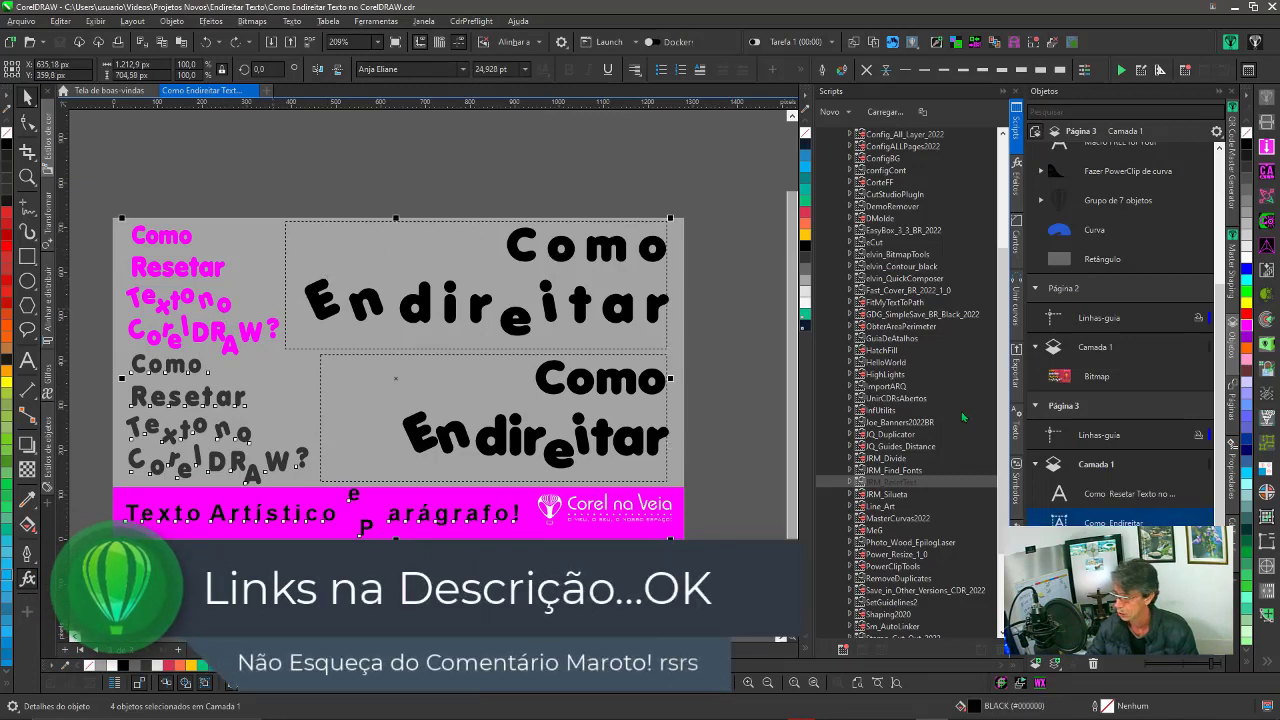
# - Run the Reset_Text macro from the IRM_ResetText module on the selected texts
pyautogui.doubleClick(890, 482)
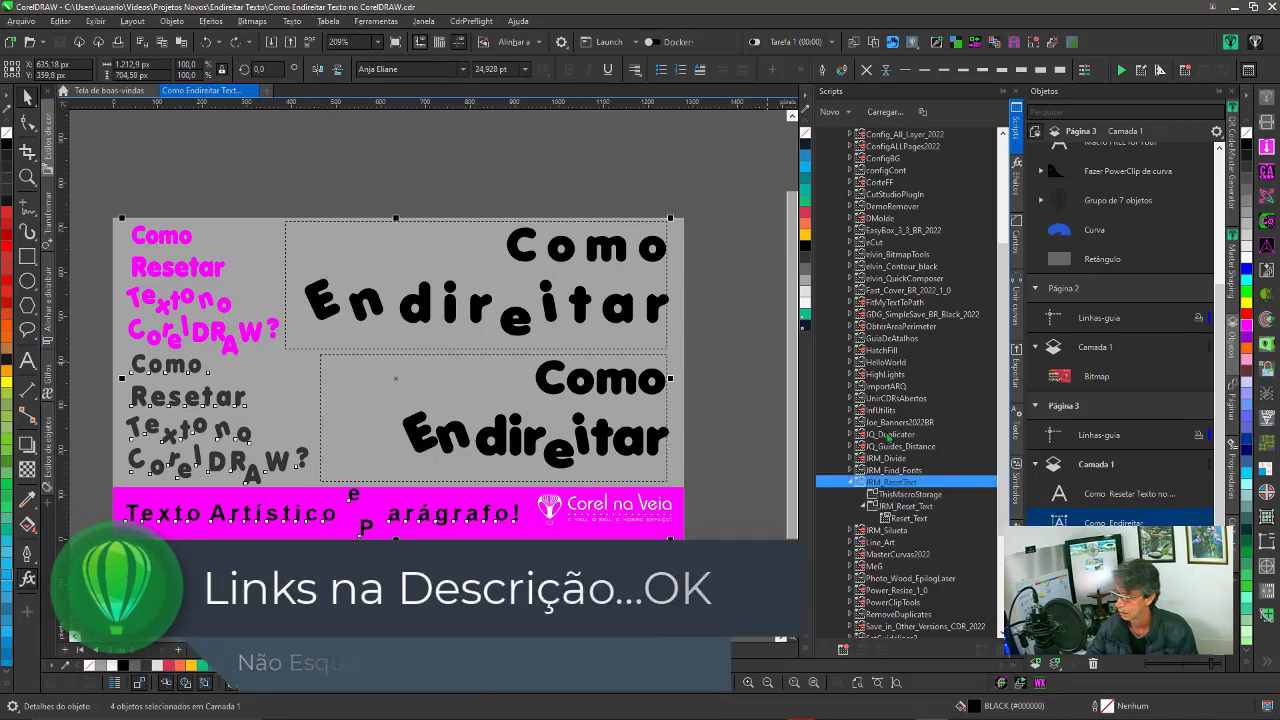
pyautogui.scroll(-4, 899, 400)
pyautogui.click(900, 375)
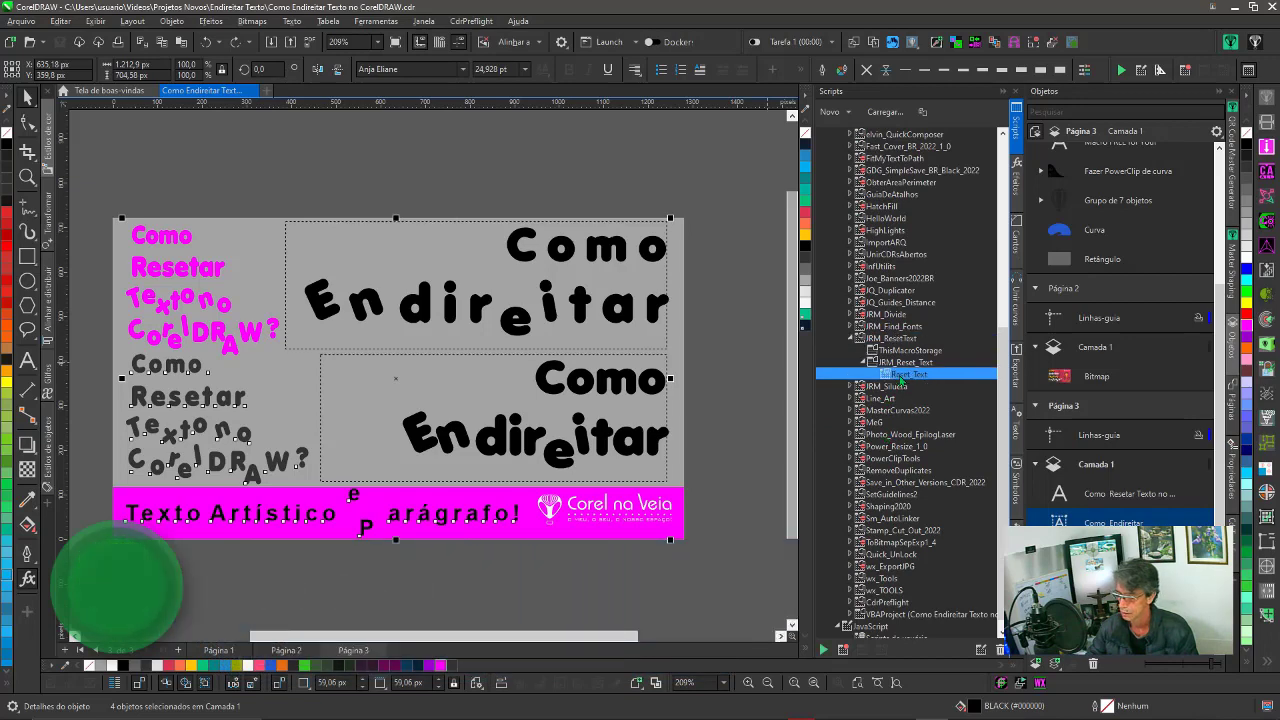
pyautogui.doubleClick(900, 375)
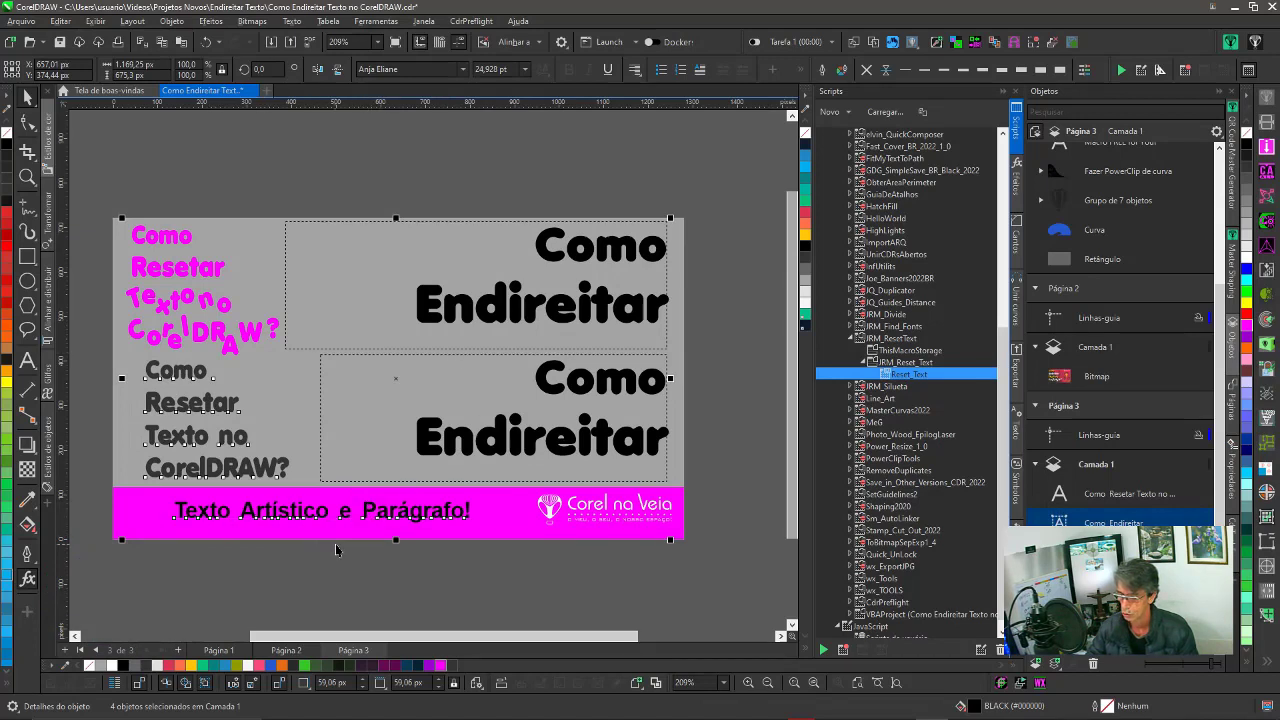
# - Undo the reset, then straighten the banner with Reset_Text after trying and undoing Texto > Endireitar texto
pyautogui.hotkey('ctrl', 'z')
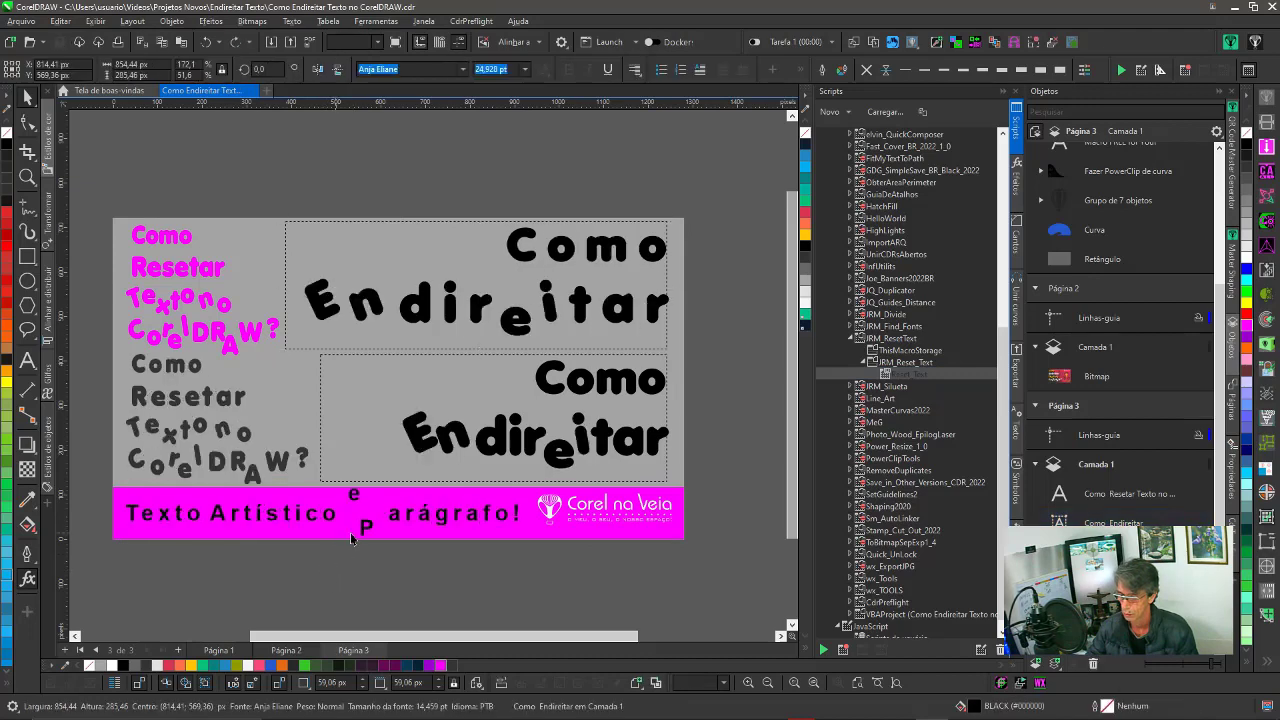
pyautogui.click(362, 531)
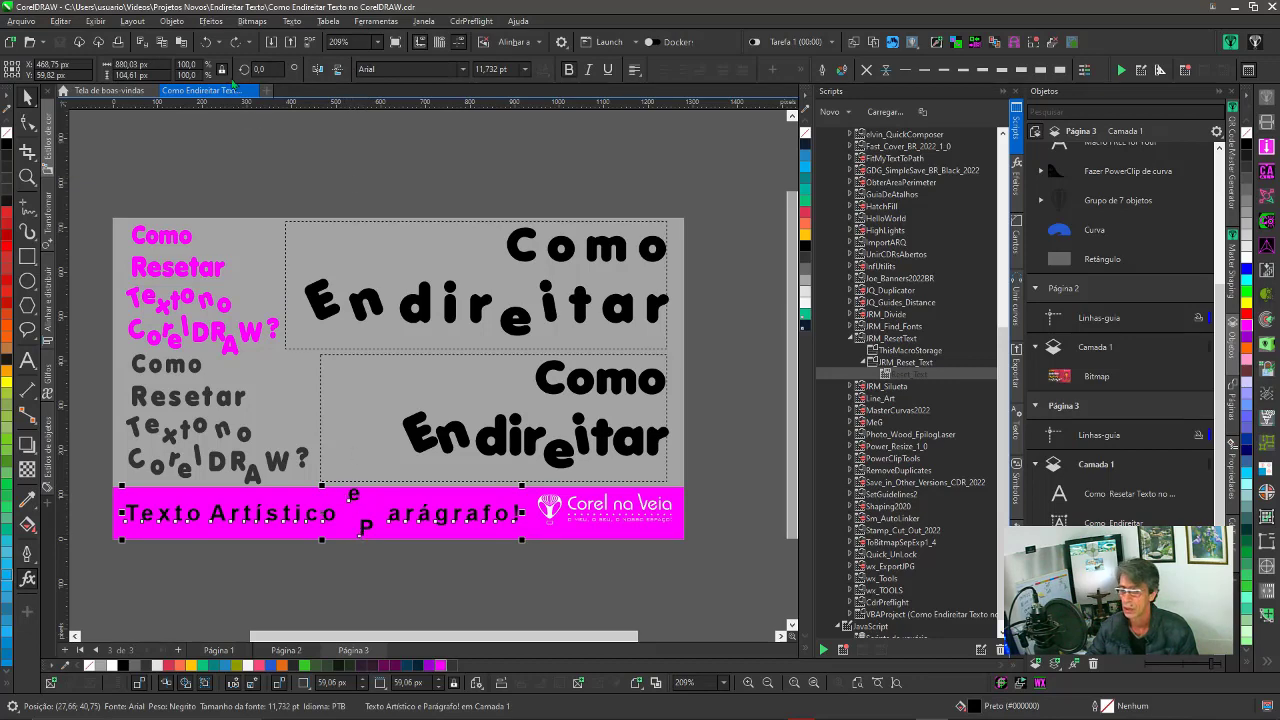
pyautogui.click(291, 21)
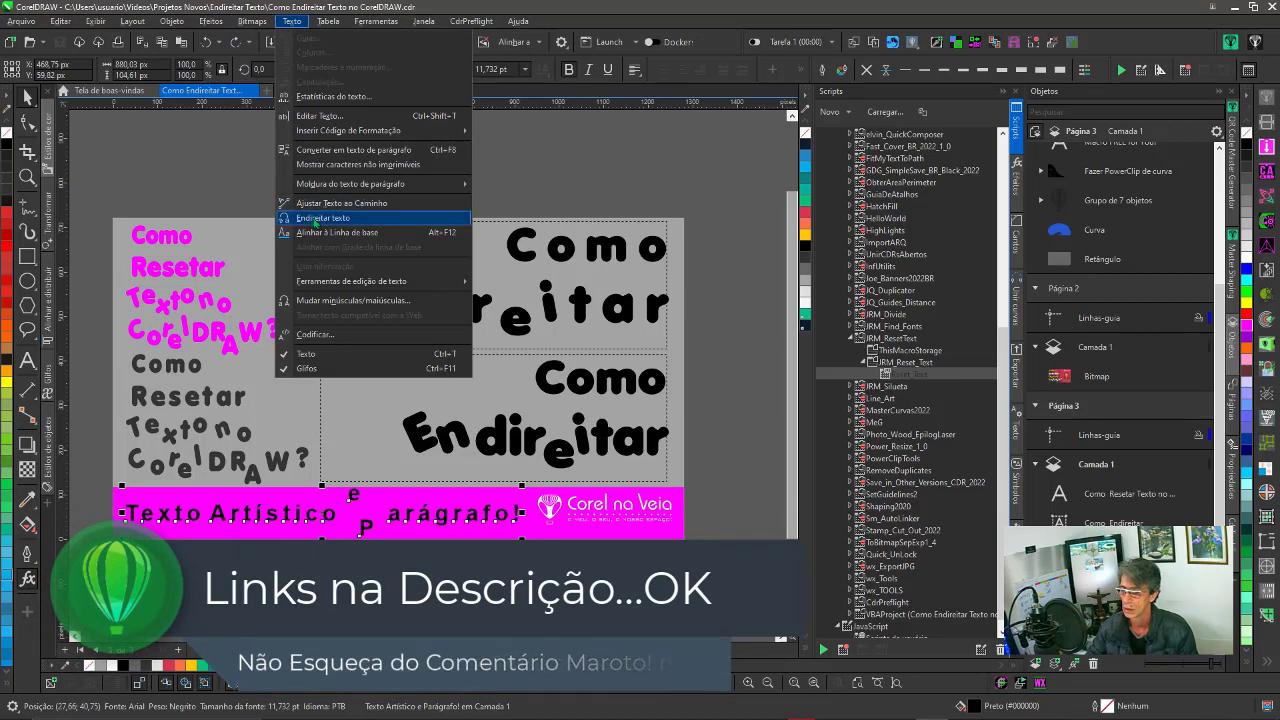
pyautogui.click(314, 219)
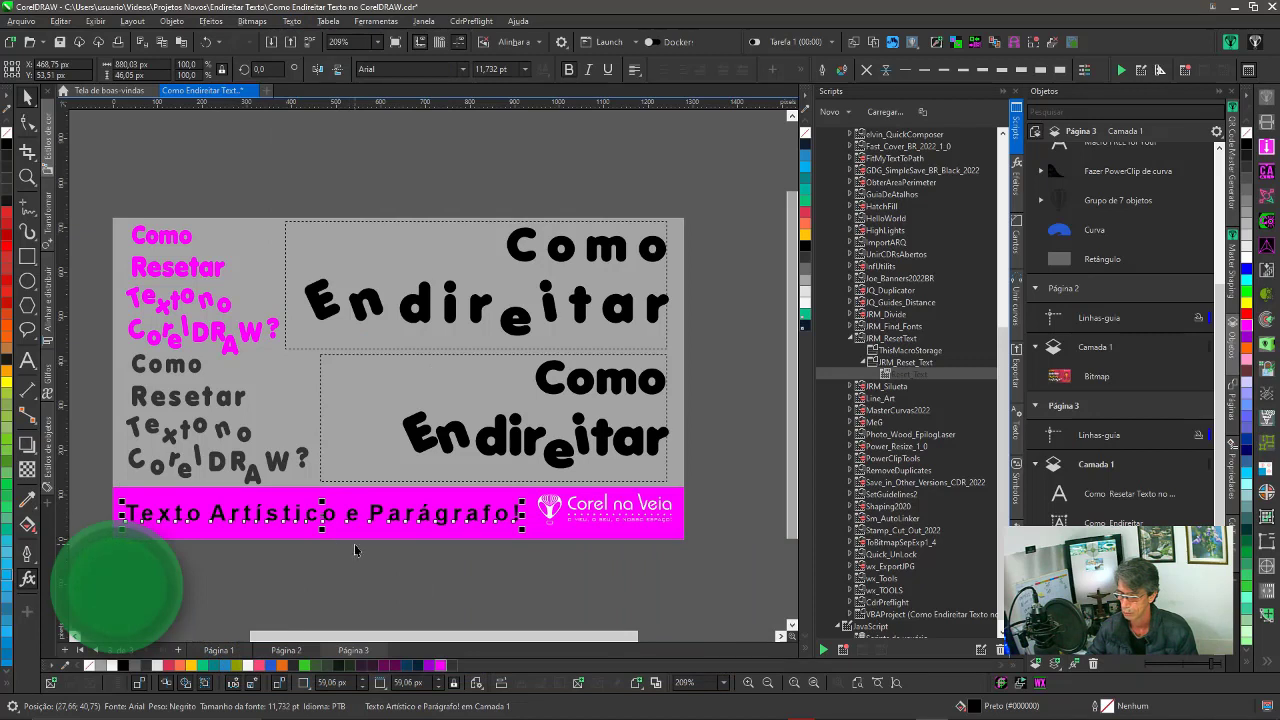
pyautogui.hotkey('ctrl', 'z')
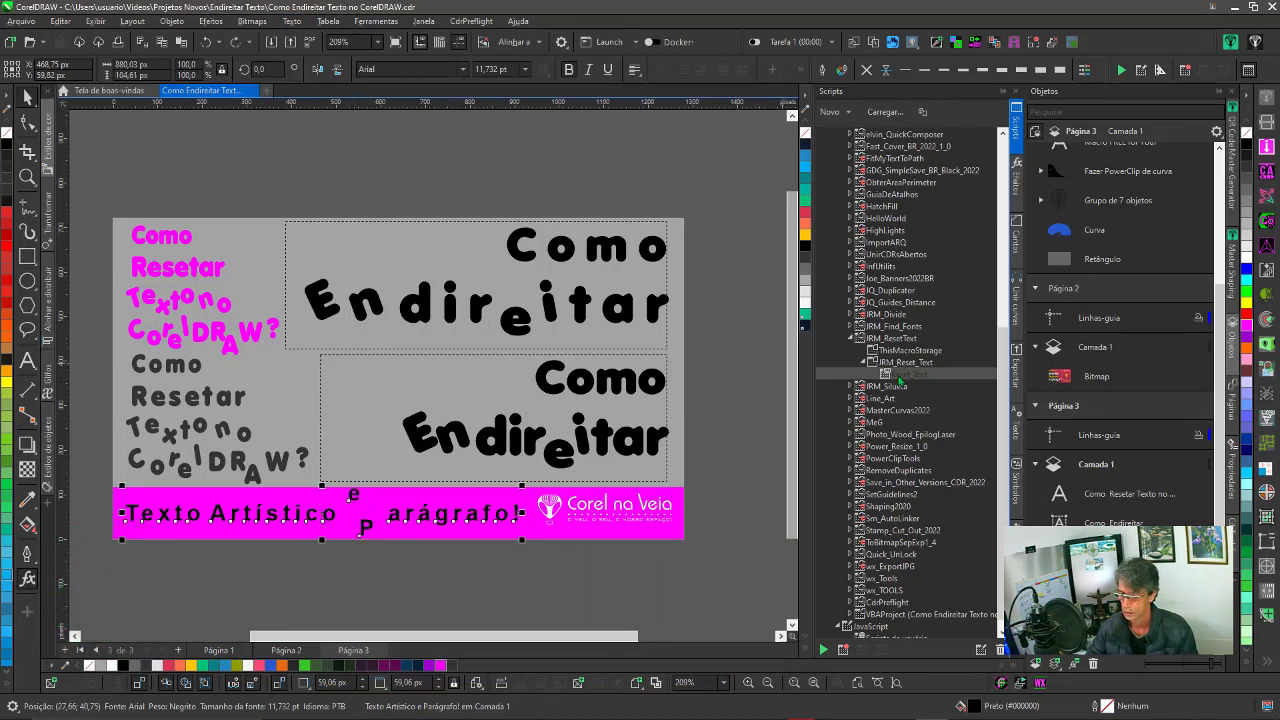
pyautogui.doubleClick(899, 376)
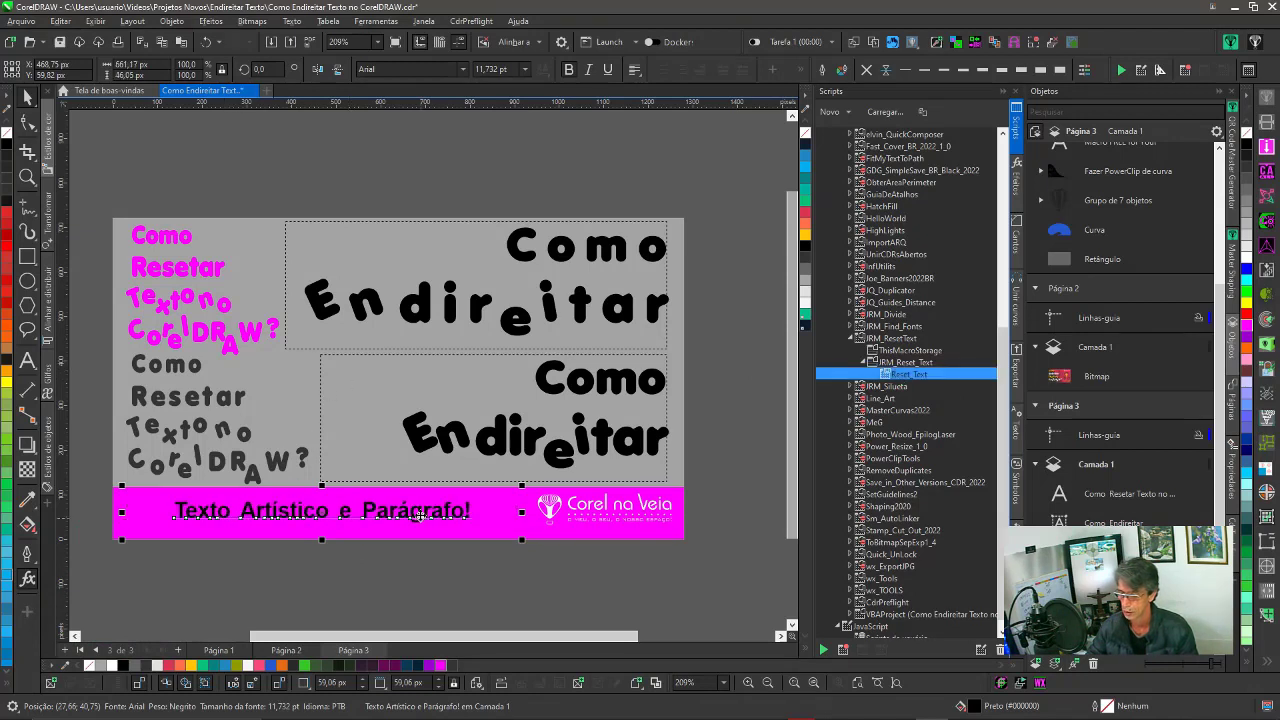
# - Scramble the banner text by widening its letter spacing and lifting the 'e' with the Shape tool
pyautogui.click(415, 516)
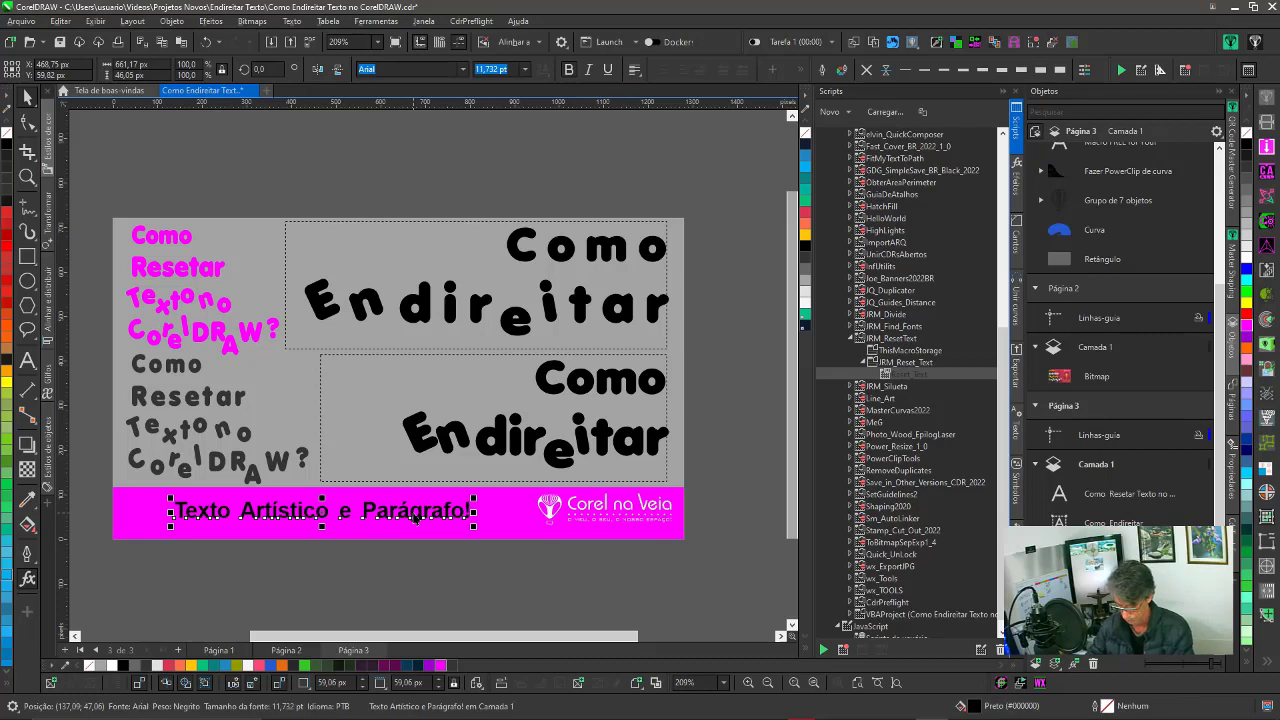
pyautogui.press('F10')
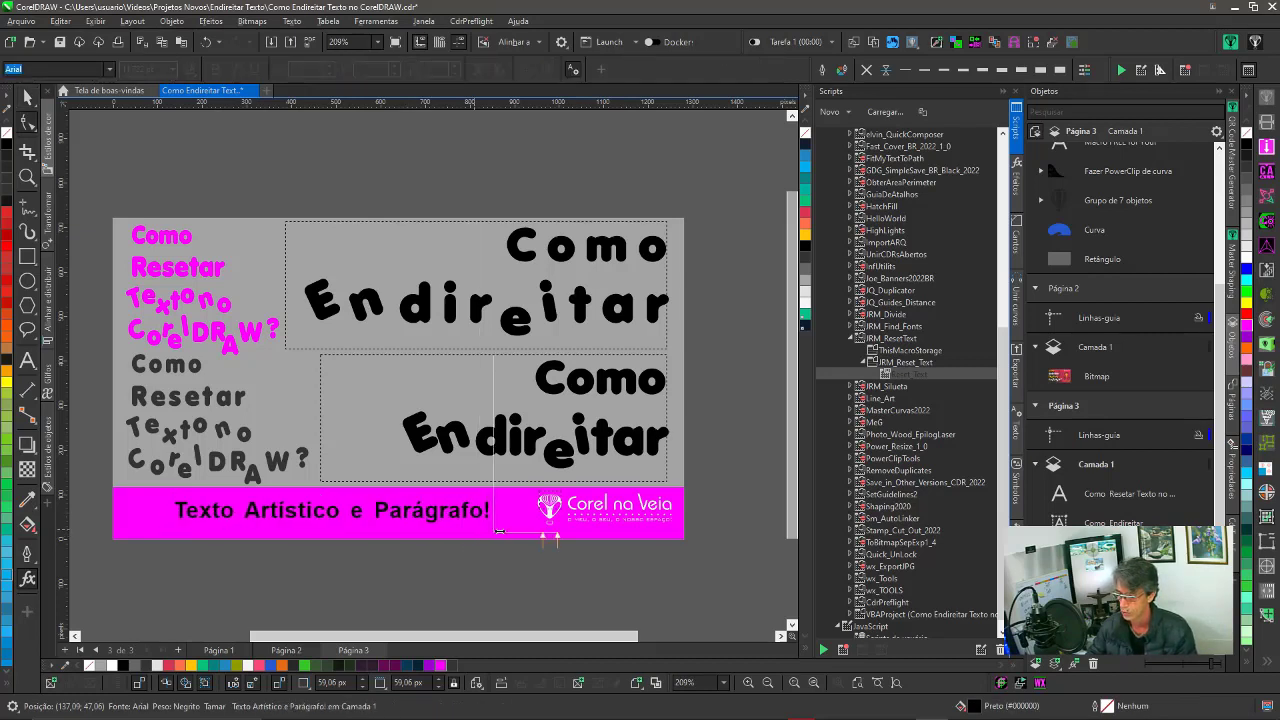
pyautogui.moveTo(474, 529); pyautogui.dragTo(537, 536)
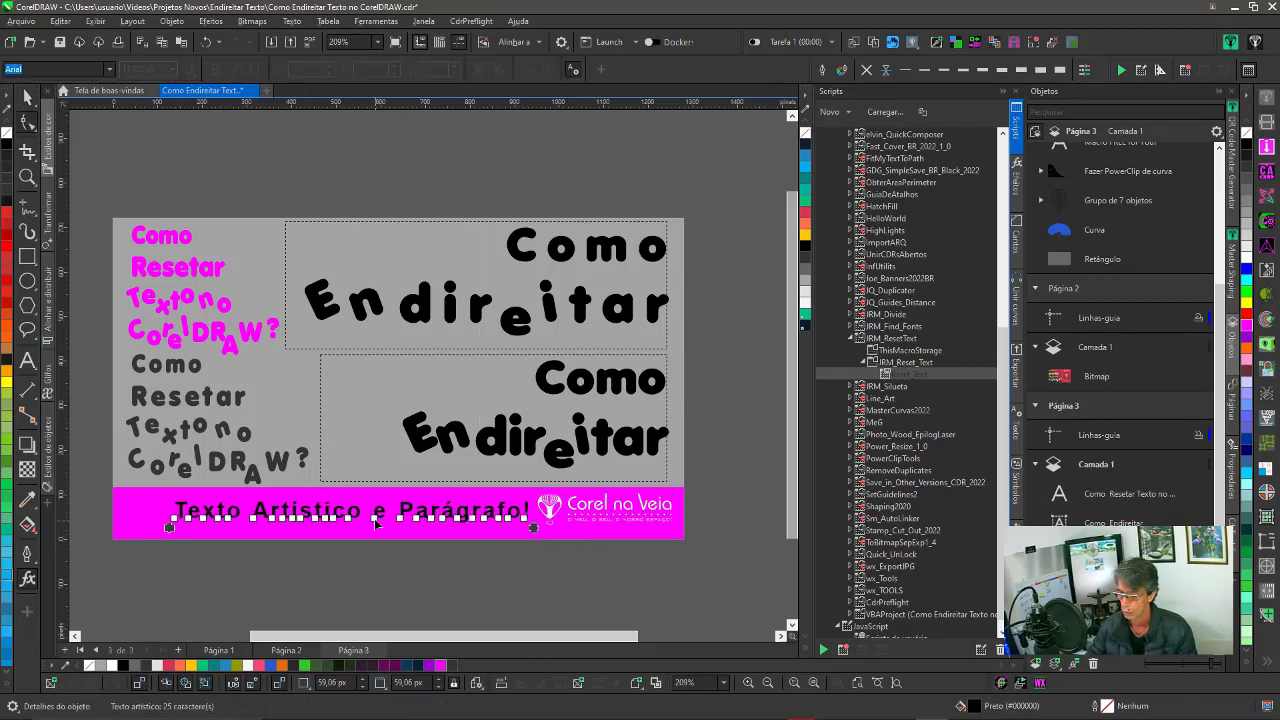
pyautogui.moveTo(377, 522); pyautogui.dragTo(392, 536)
pyautogui.press('space')
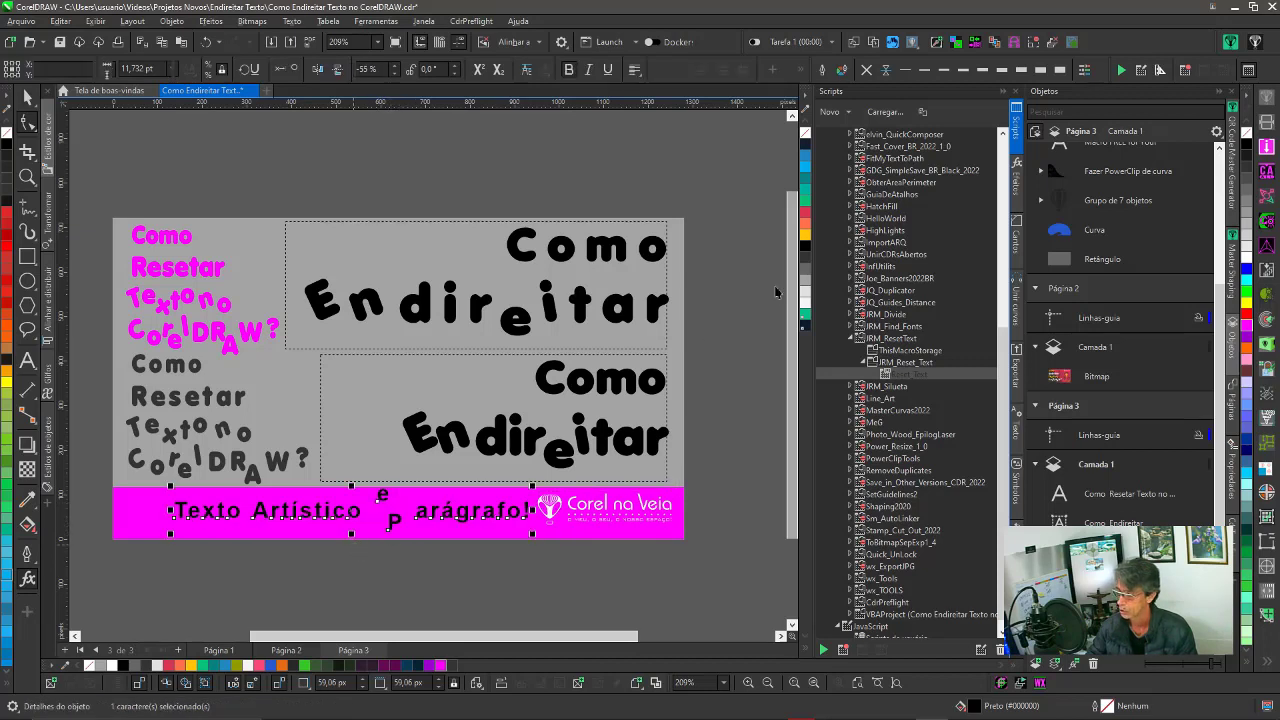
# - Reset the banner text straight with Reset_Text and drag it toward the magenta bar's left edge
pyautogui.doubleClick(895, 374)
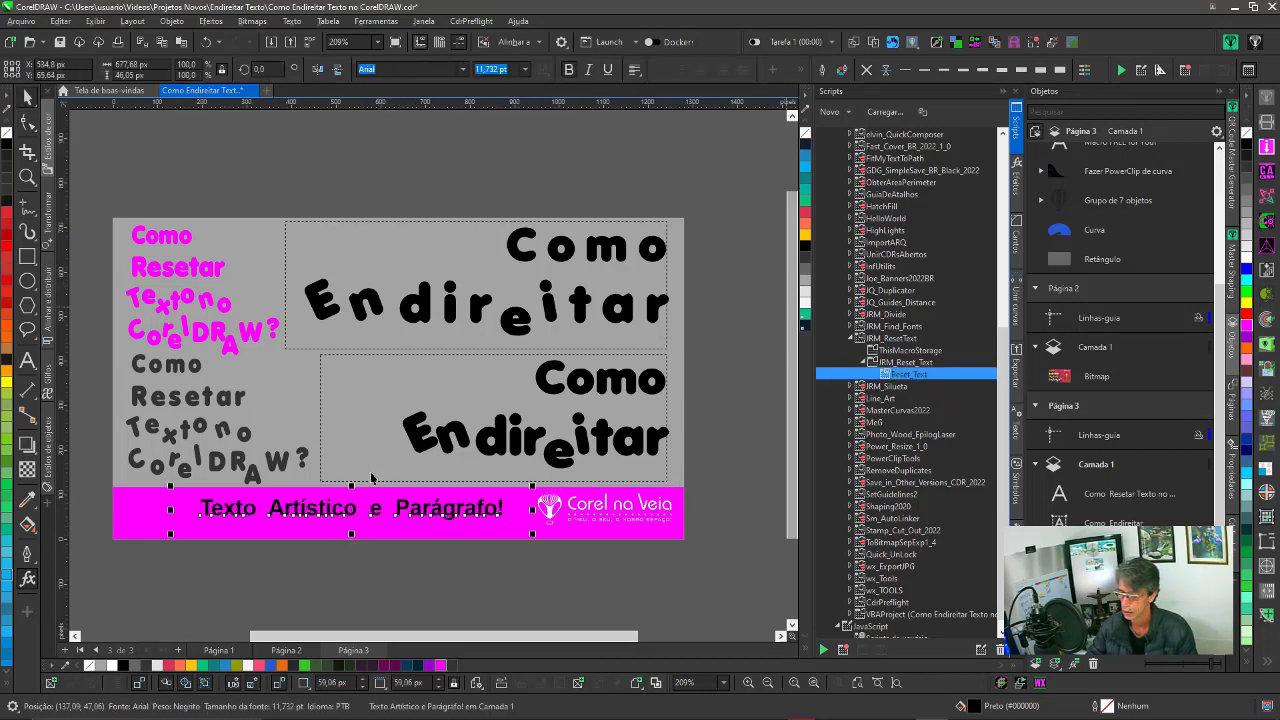
pyautogui.click(399, 510)
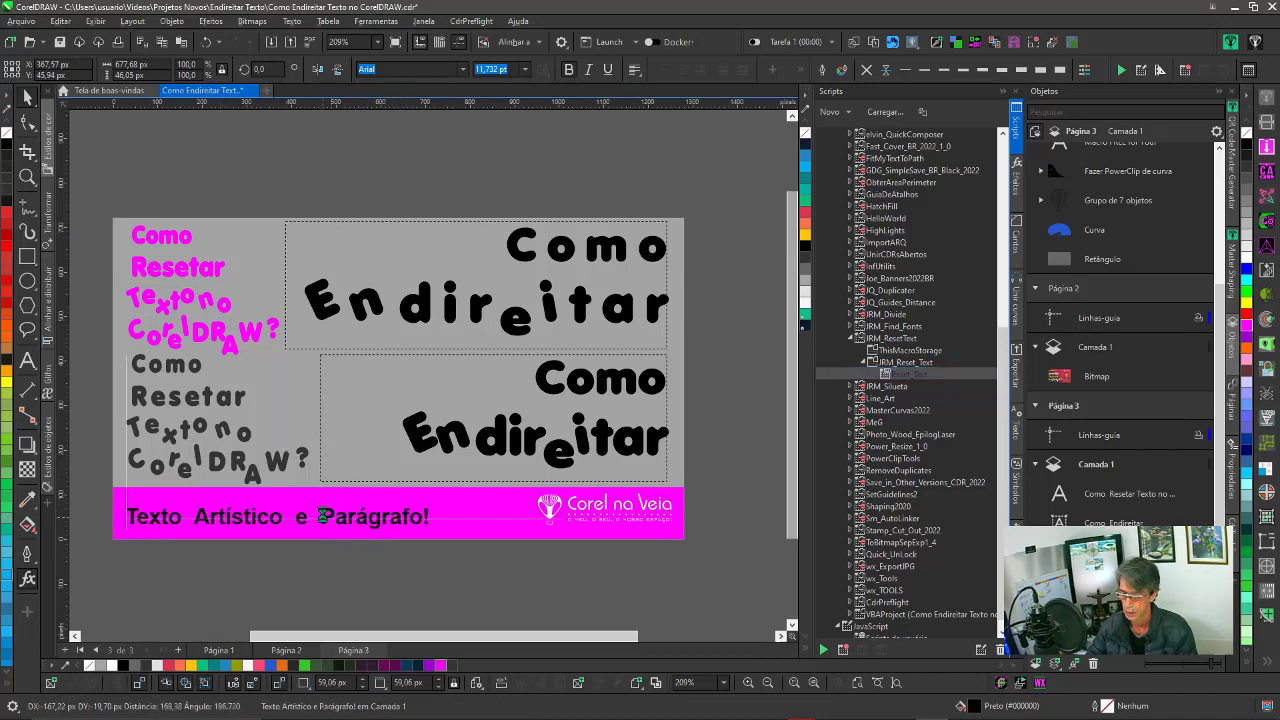
pyautogui.moveTo(396, 510); pyautogui.dragTo(320, 518)
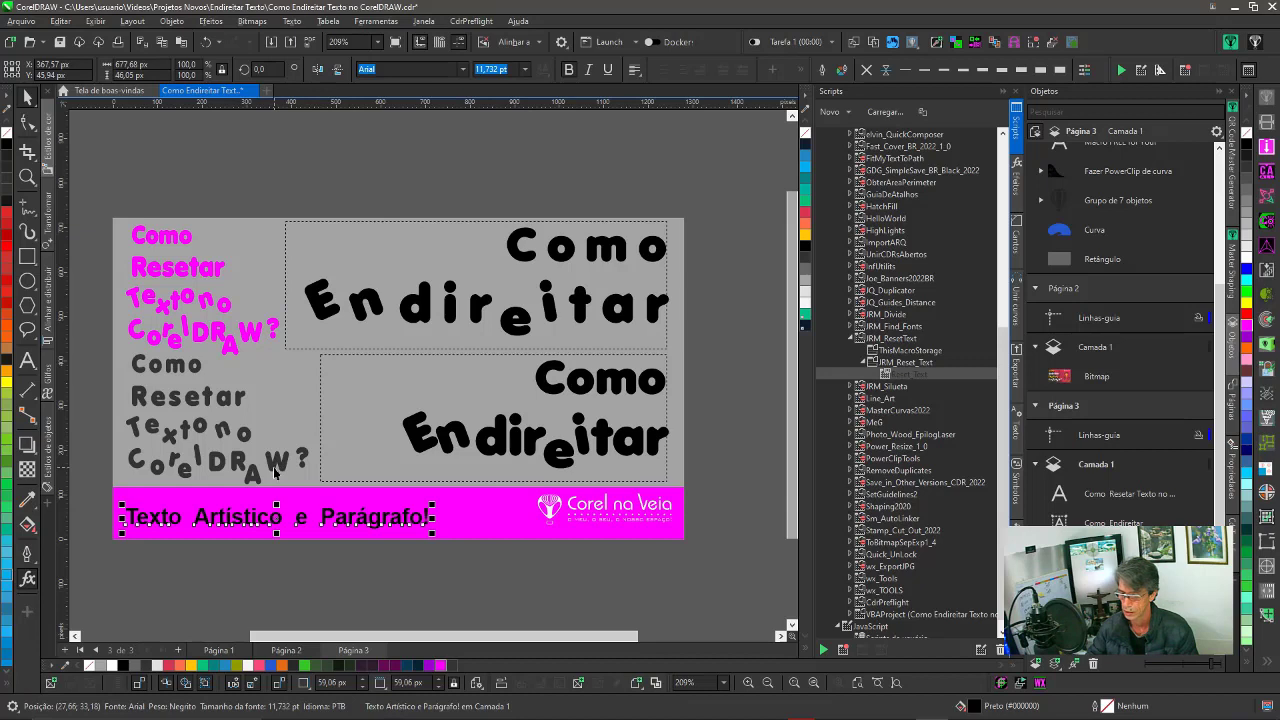
pyautogui.click(447, 316)
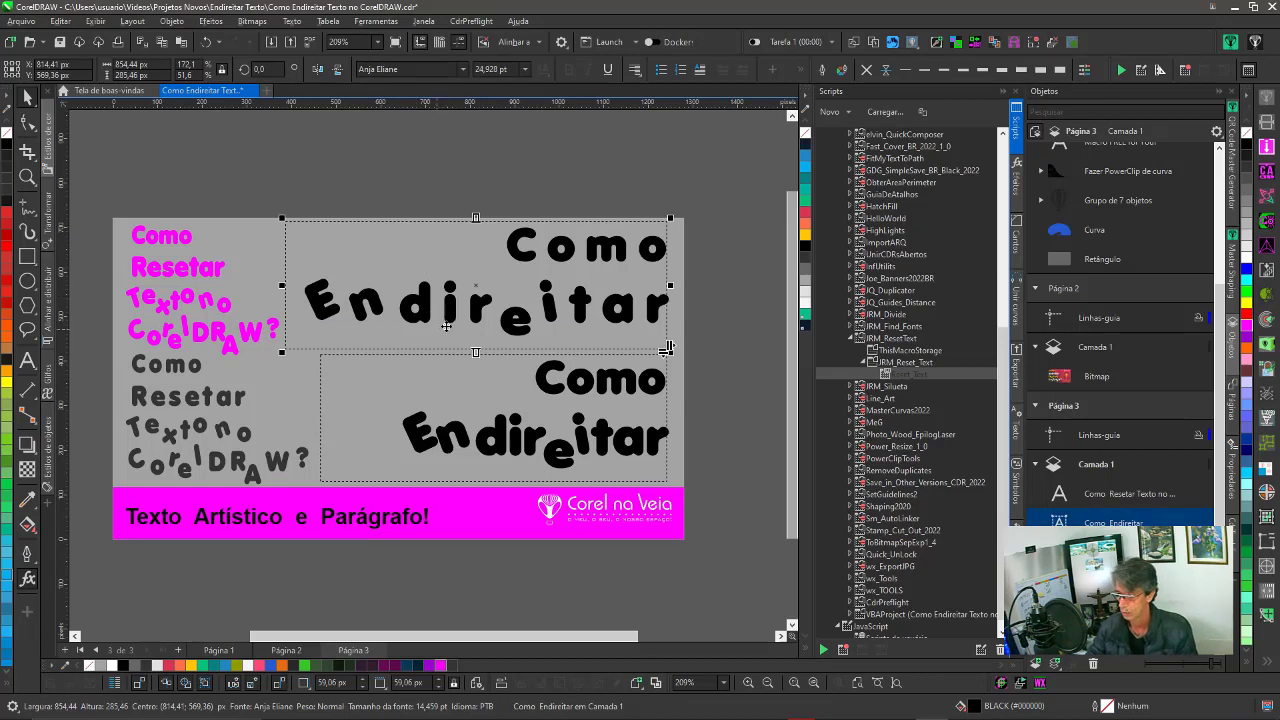
# - Widen the upper Como Endireitar letter spacing, nudge it left, and select both Como Endireitar texts
pyautogui.press('F10')
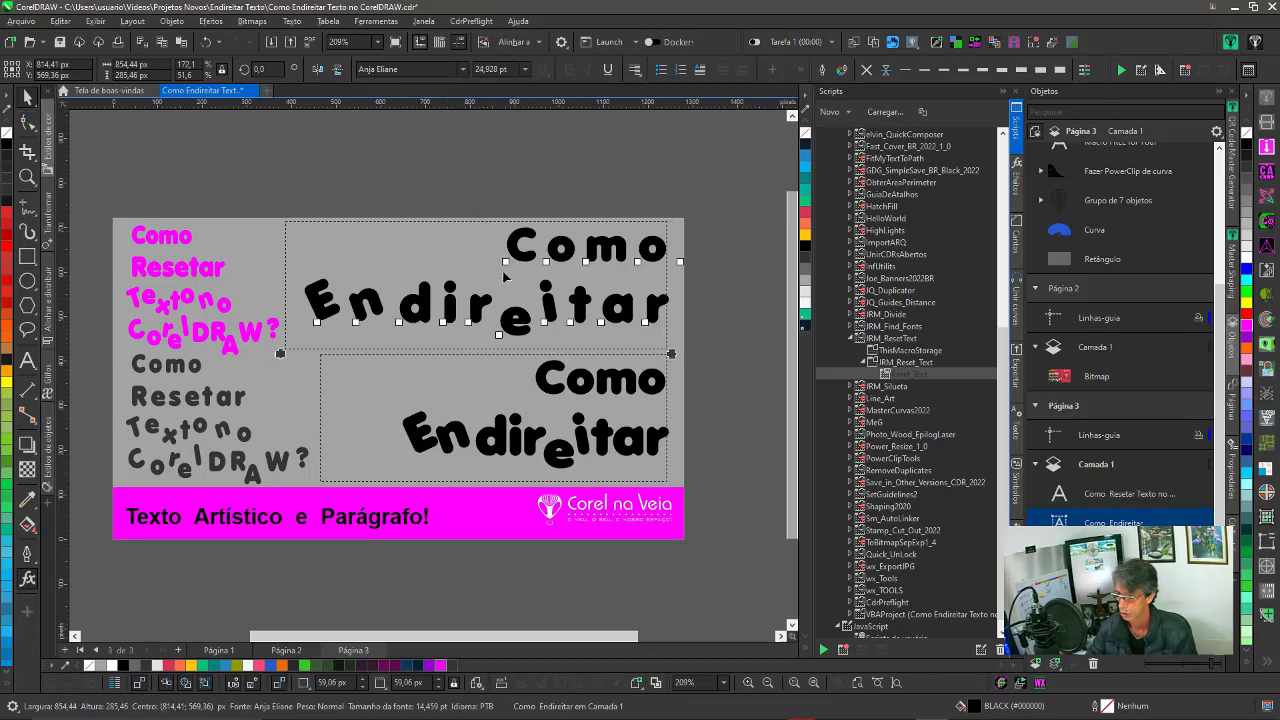
pyautogui.moveTo(672, 353); pyautogui.dragTo(690, 357)
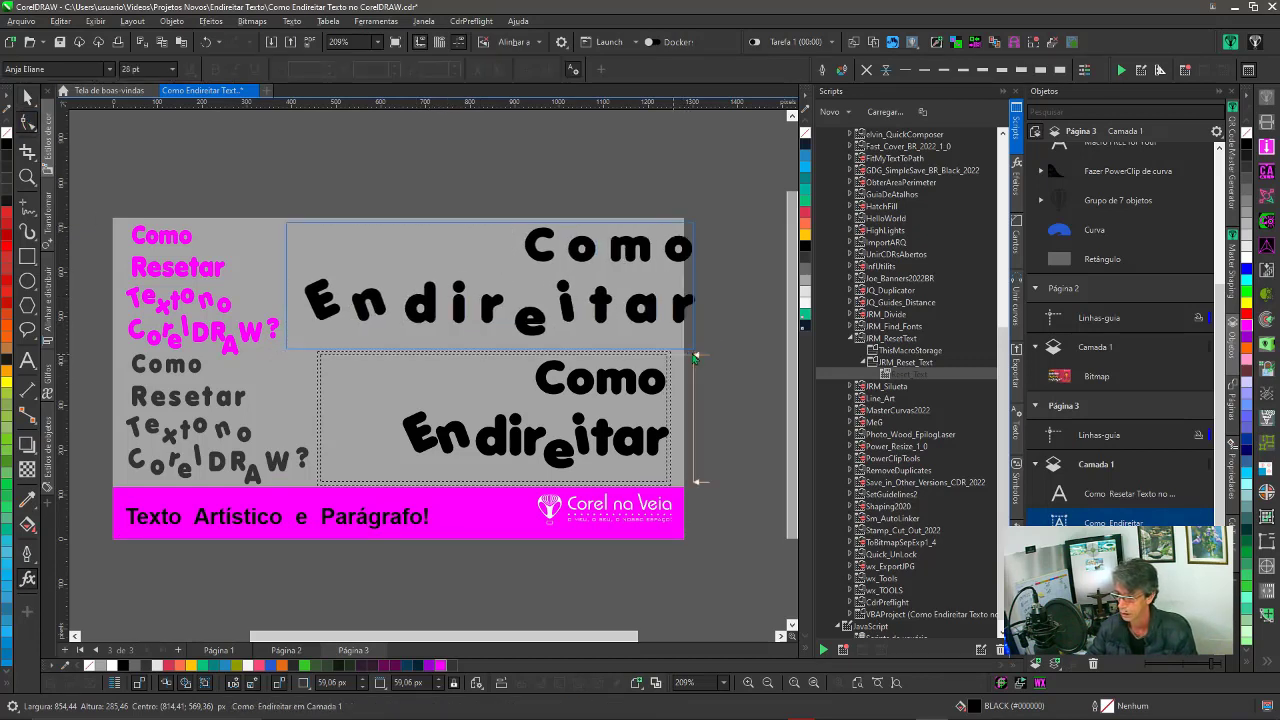
pyautogui.press('space')
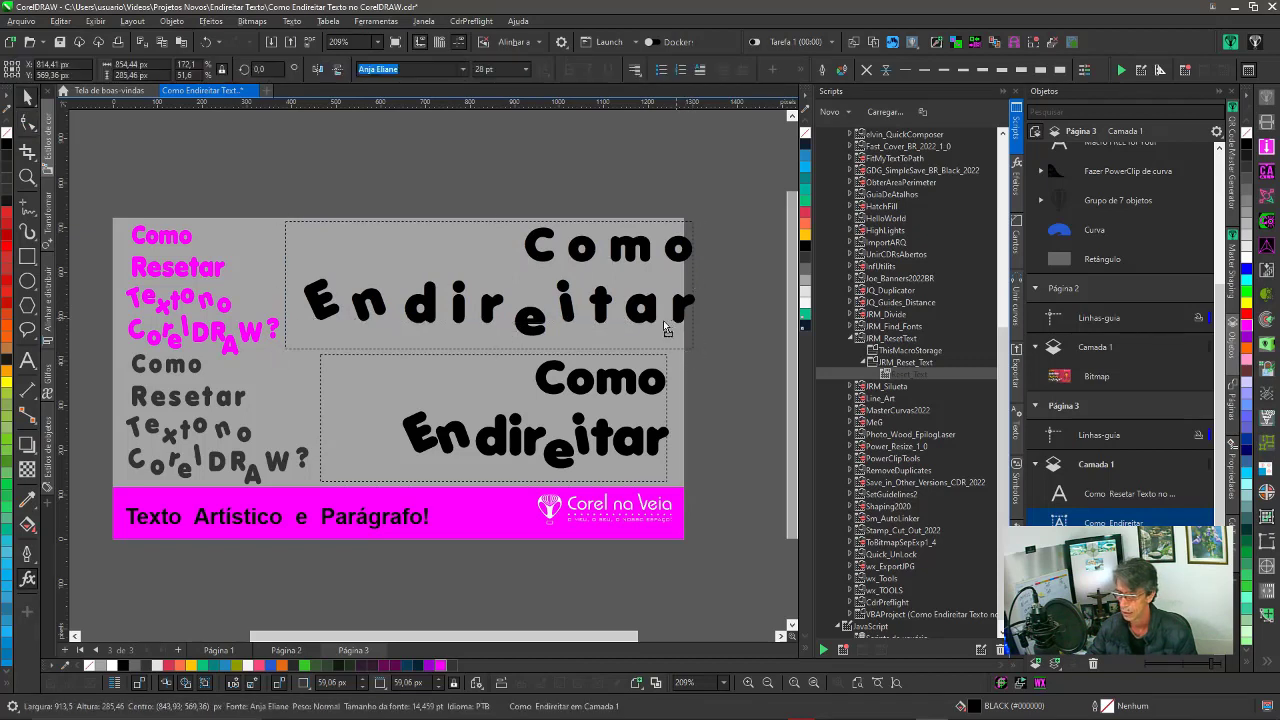
pyautogui.moveTo(690, 355); pyautogui.dragTo(666, 348)
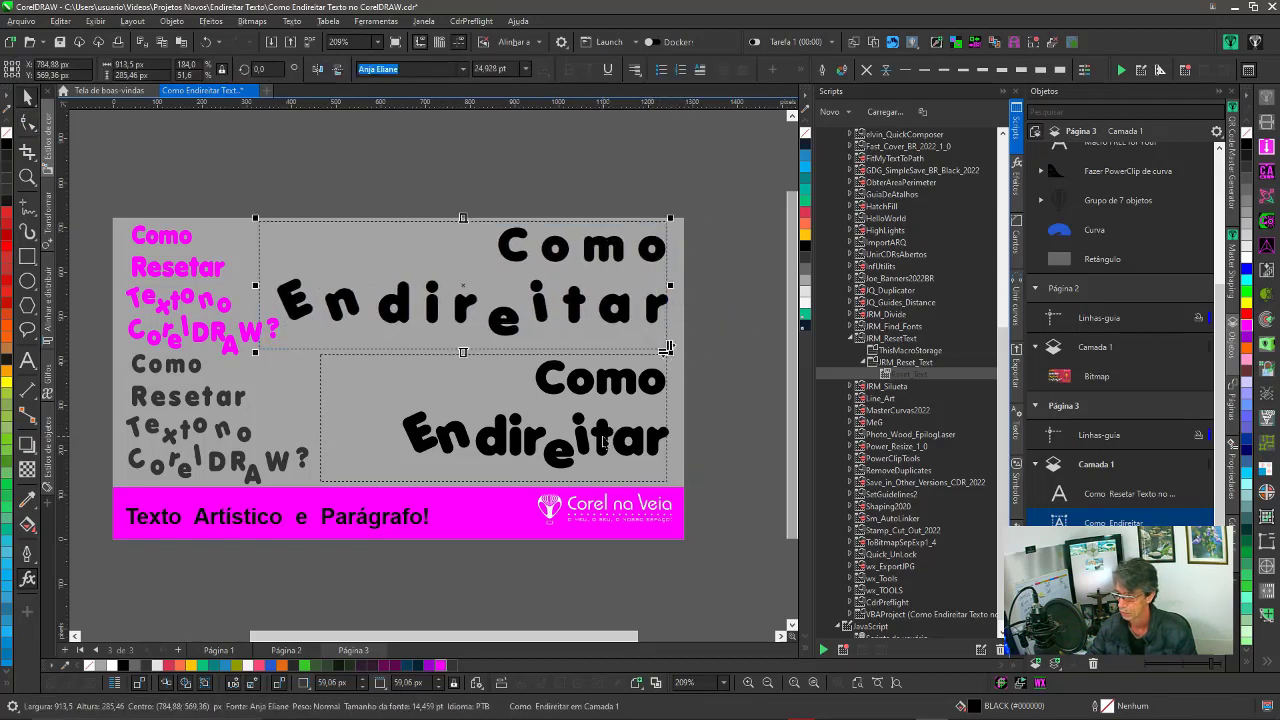
pyautogui.keyDown('shift'); pyautogui.click(570, 367); pyautogui.keyUp('shift')
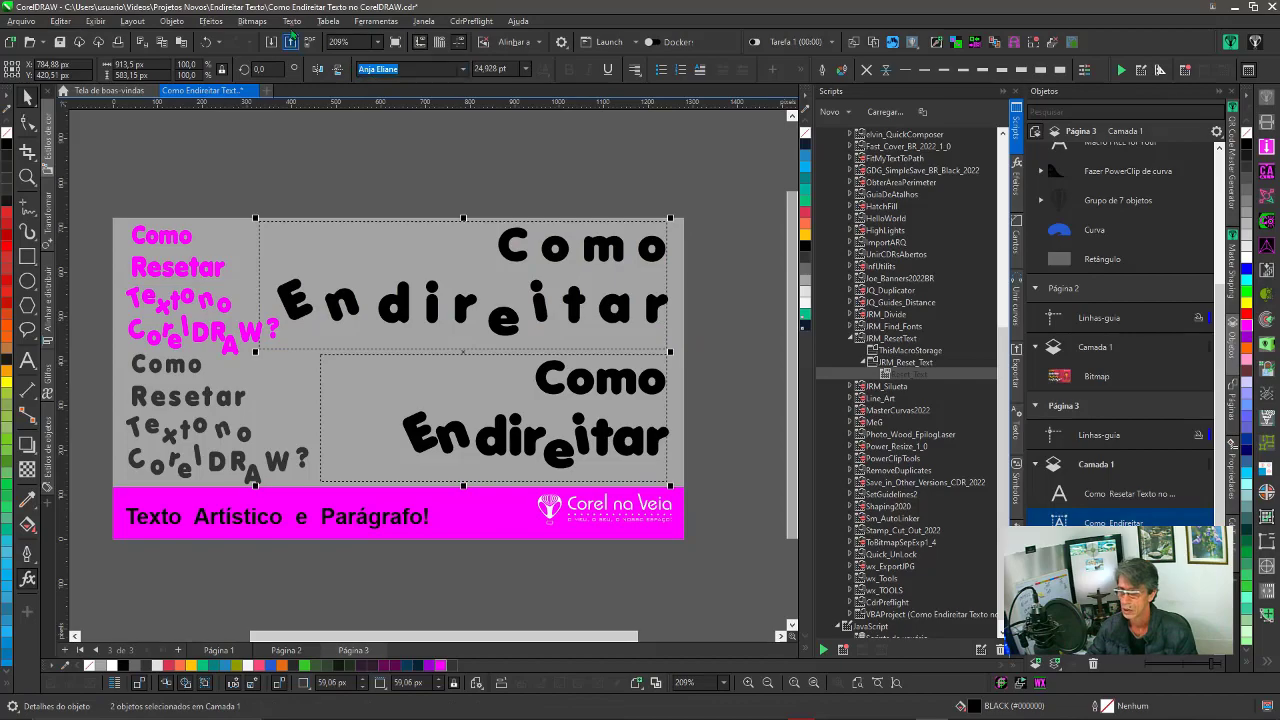
# - Straighten both Como Endireitar texts with Reset_Text after trying and undoing Texto > Endireitar texto
pyautogui.click(292, 21)
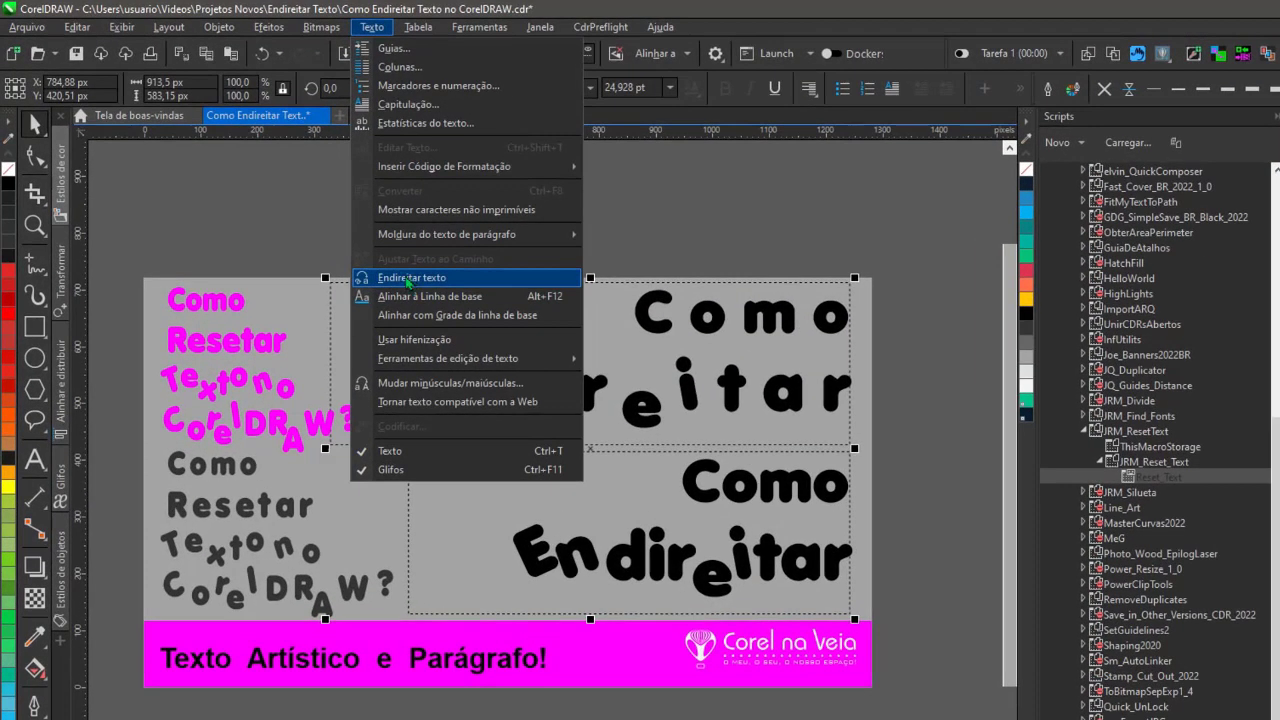
pyautogui.click(408, 281)
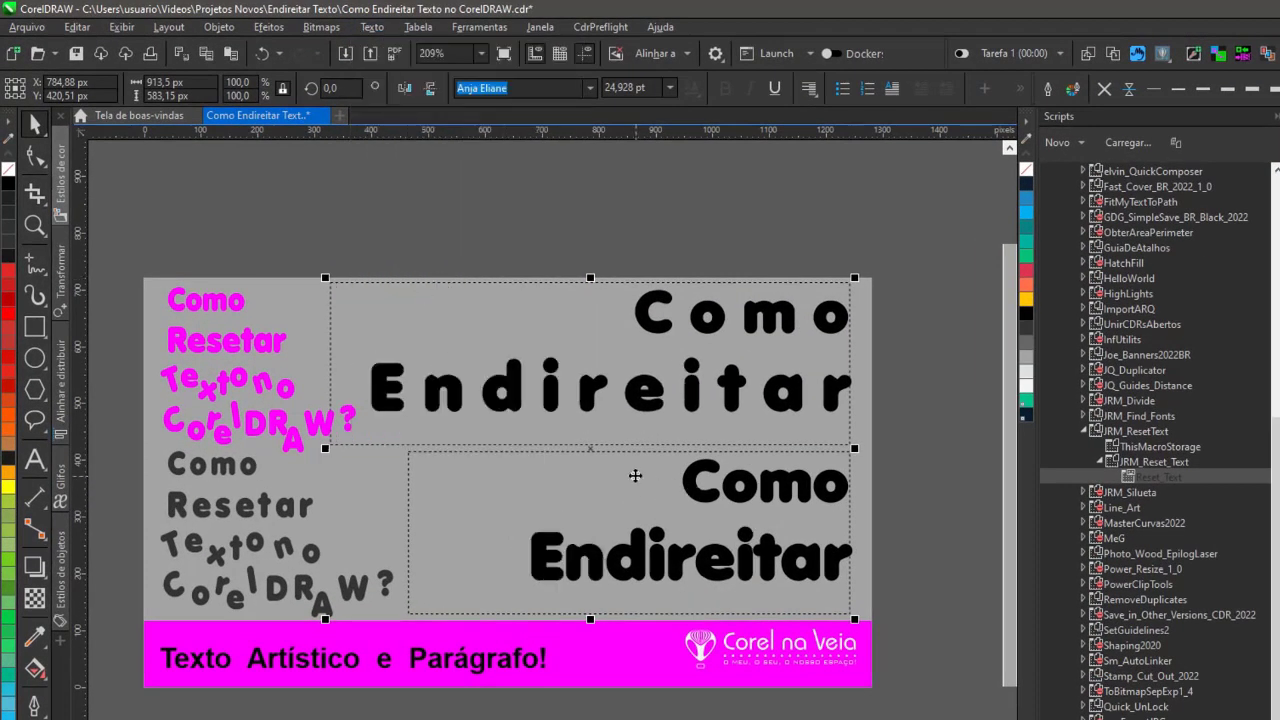
pyautogui.hotkey('ctrl', 'z')
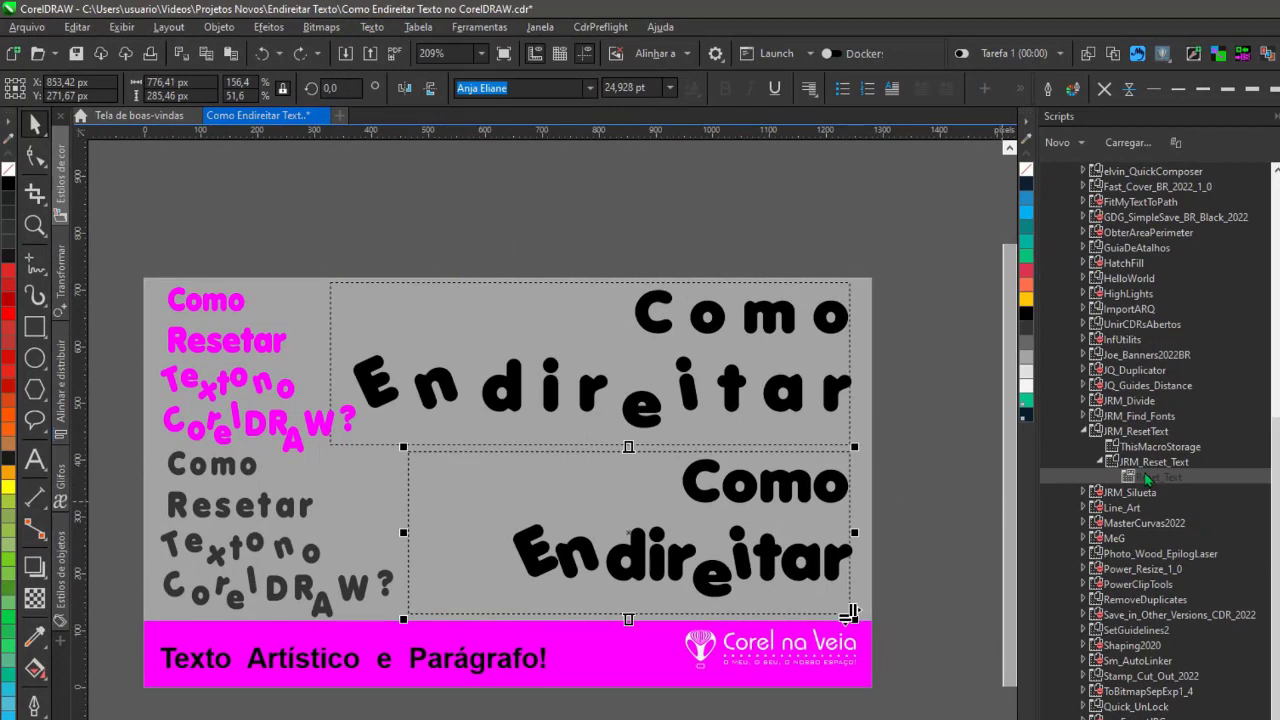
pyautogui.doubleClick(1150, 477)
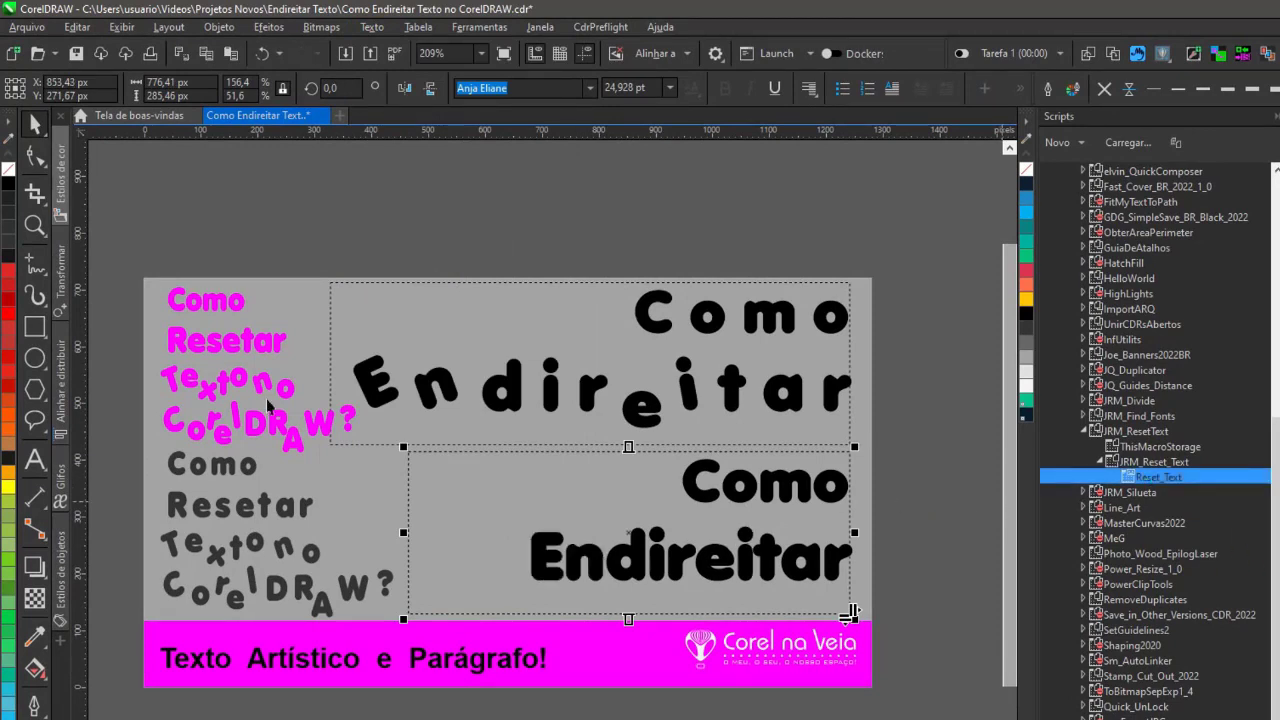
pyautogui.hotkey('ctrl', 'z')
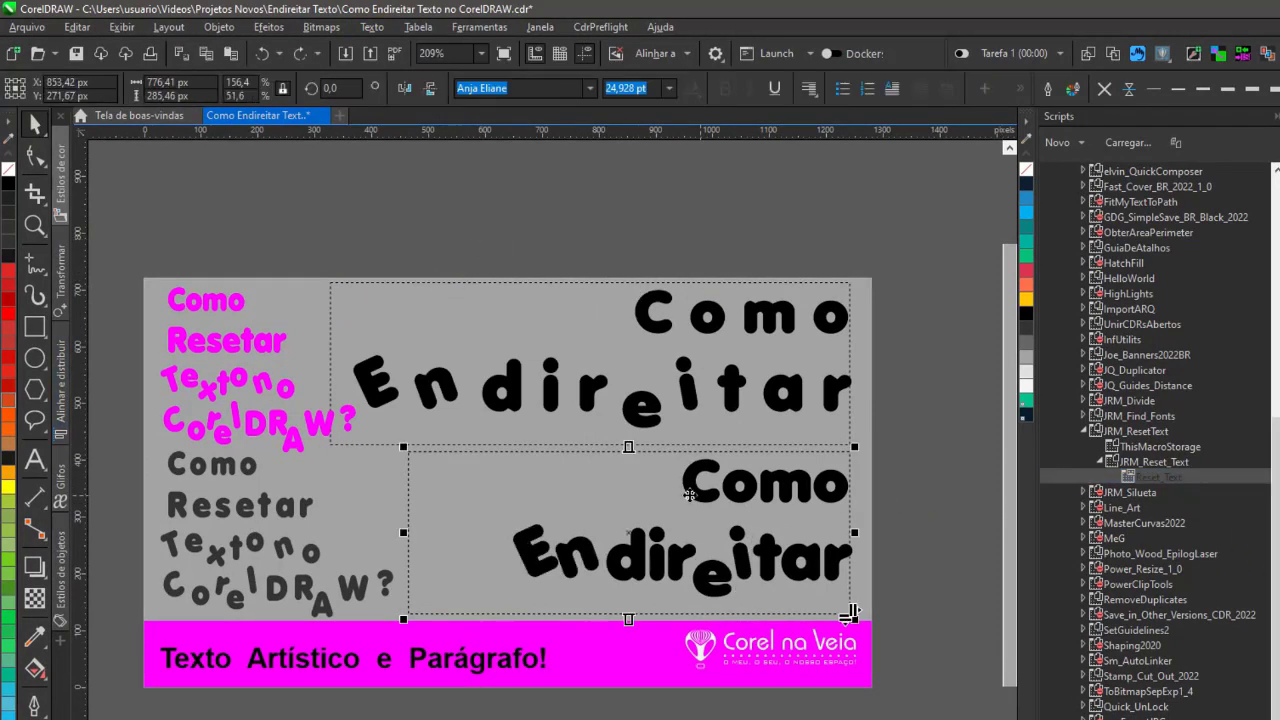
pyautogui.hotkey('ctrl', 'a')
pyautogui.doubleClick(1130, 477)
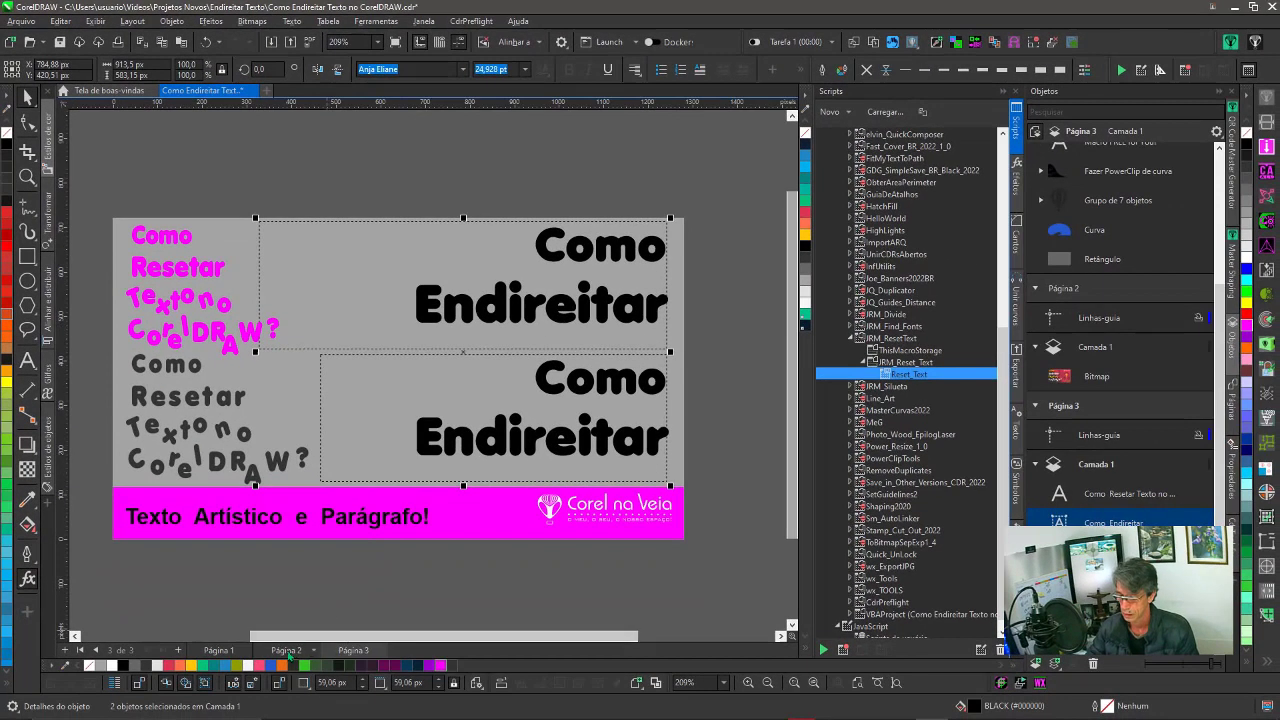
# - Switch to Página 2, zoom in, then go to the Página 1 cover page
pyautogui.click(286, 650)
pyautogui.scroll(1, 259, 357)
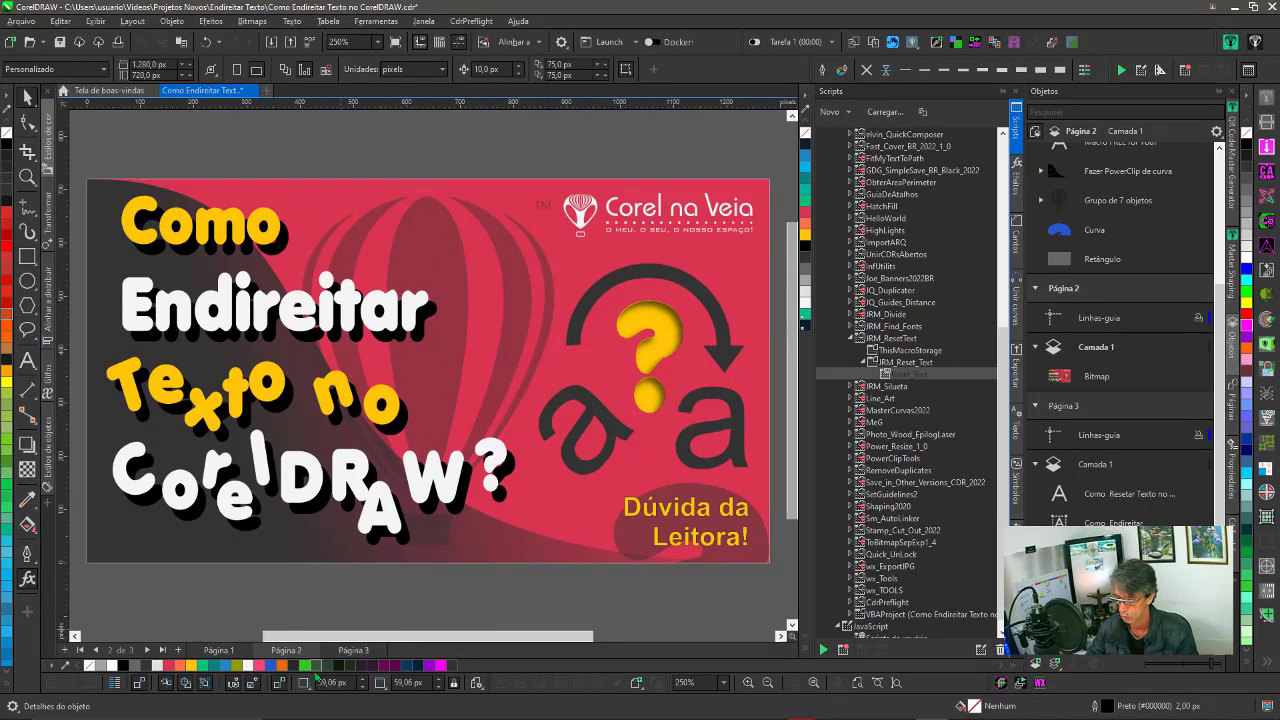
pyautogui.click(216, 650)
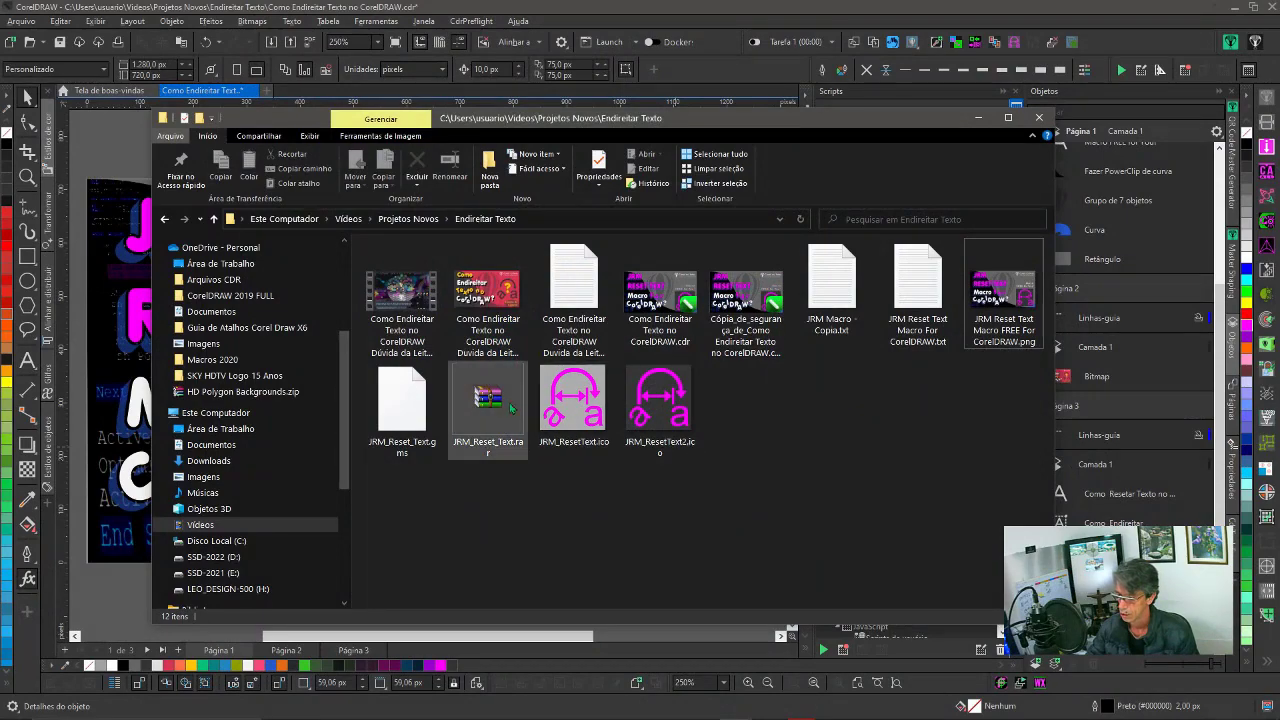
# - Open JRM_Reset_Text.rar from the Endireitar Texto folder in WinRAR
pyautogui.doubleClick(511, 407)
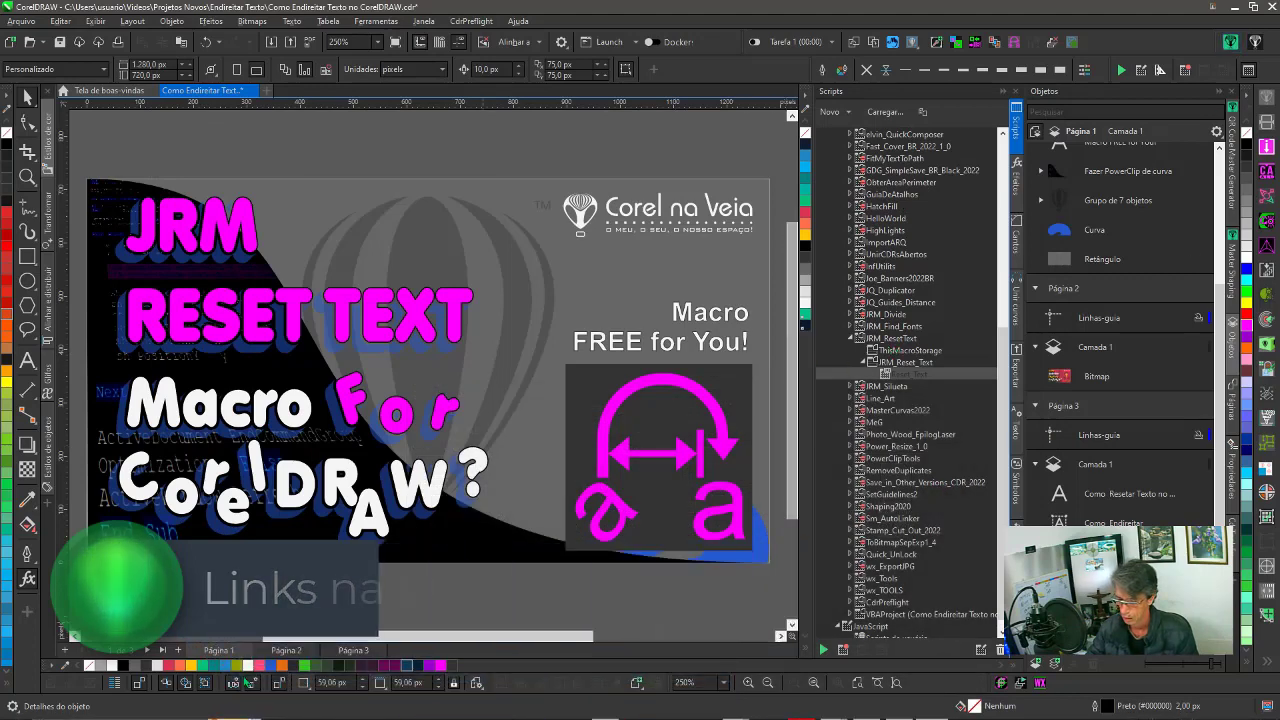
# - Open the CorelDraw 2022 GMS folder via Drag Files in one Box, close it, and show Reset_Text's context menu
pyautogui.press('super')
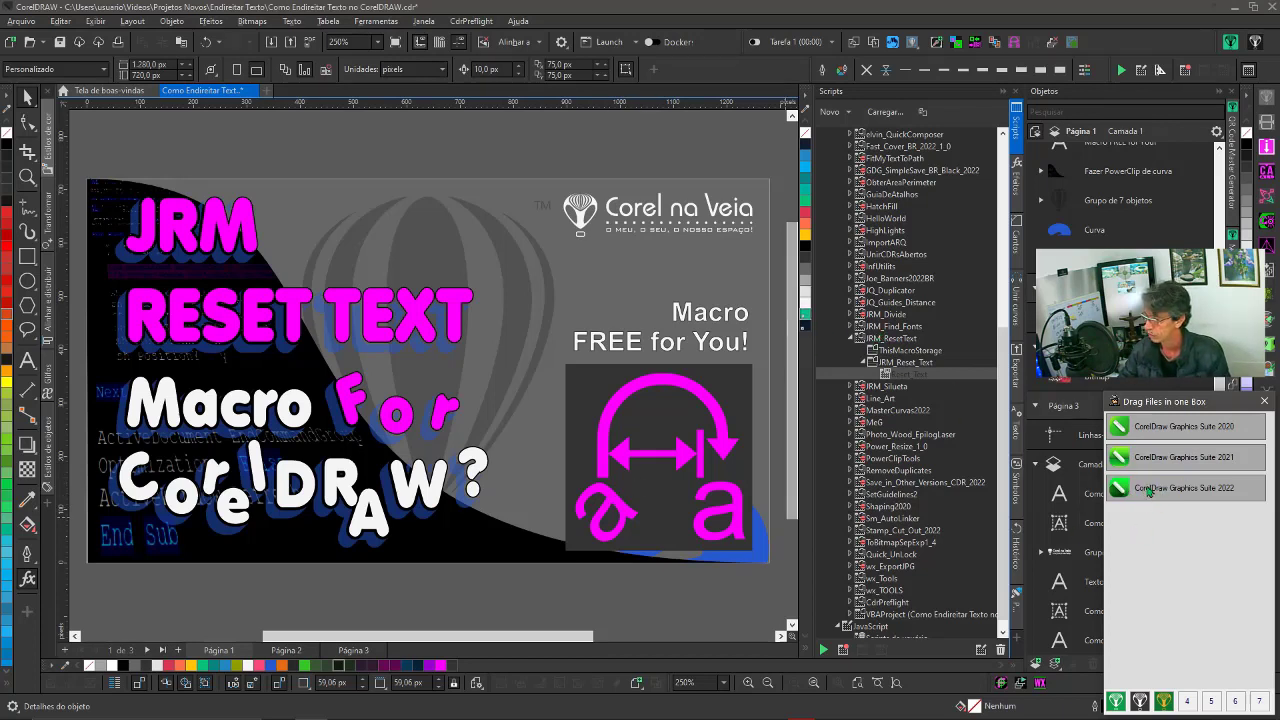
pyautogui.rightClick(1146, 487)
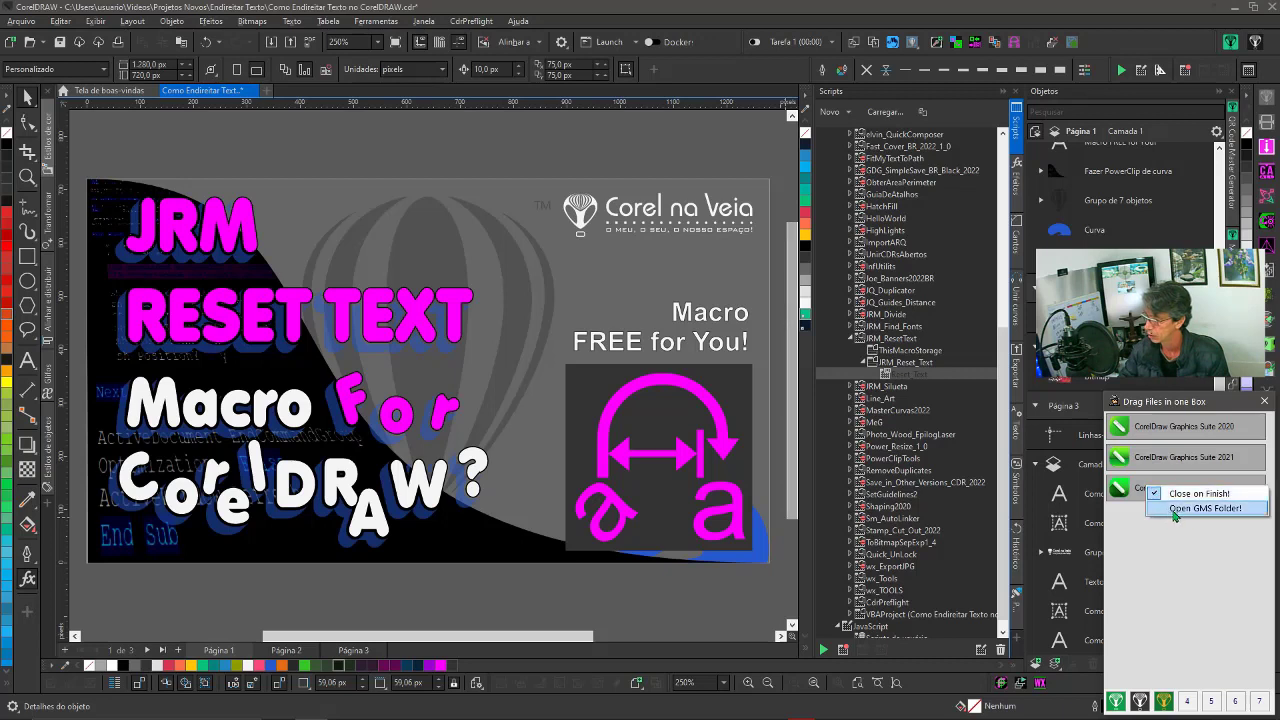
pyautogui.click(1121, 503)
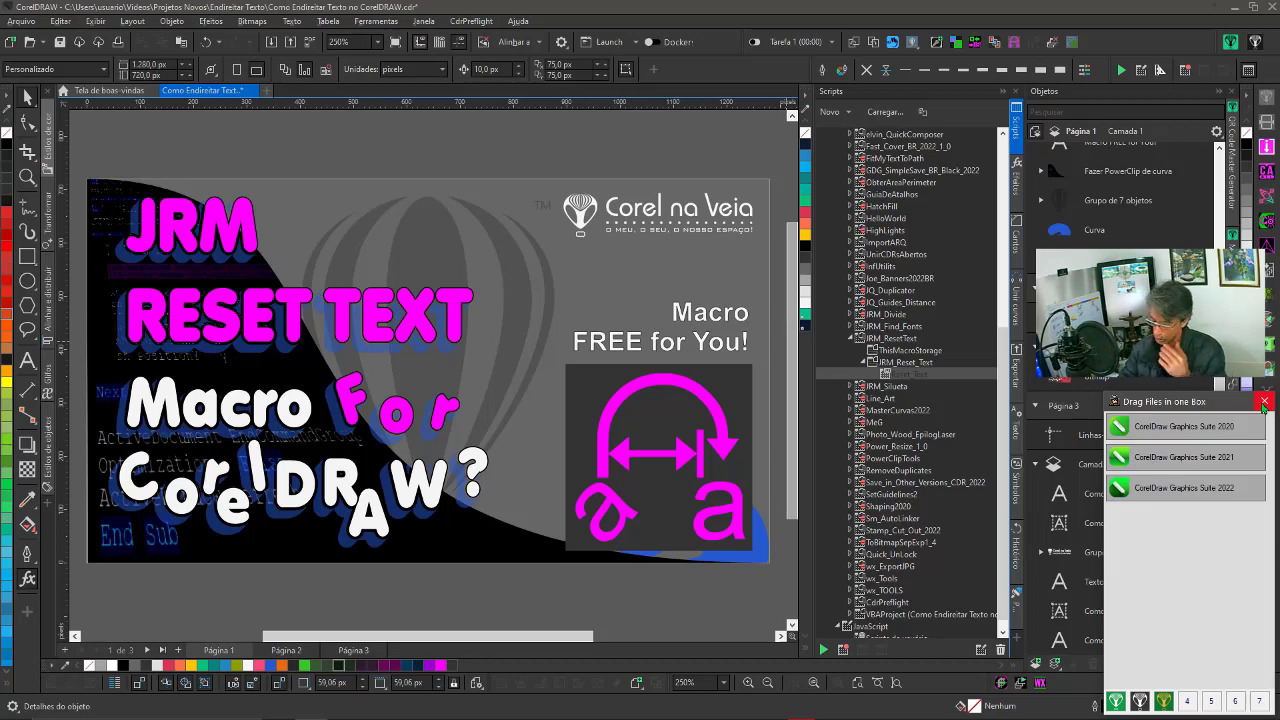
pyautogui.click(1263, 403)
pyautogui.rightClick(908, 377)
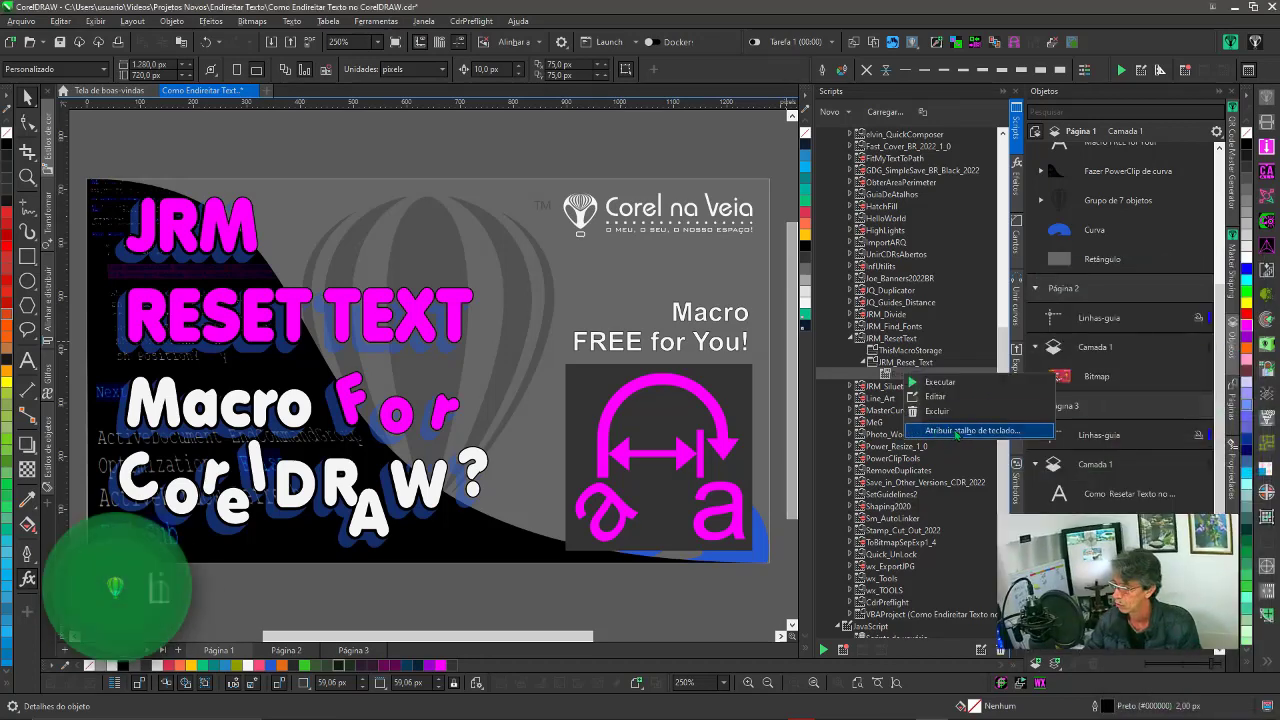
# - Open Reset_Text's Atribuir atalho de teclado settings, go to Geral, and browse for an icon file
pyautogui.click(943, 431)
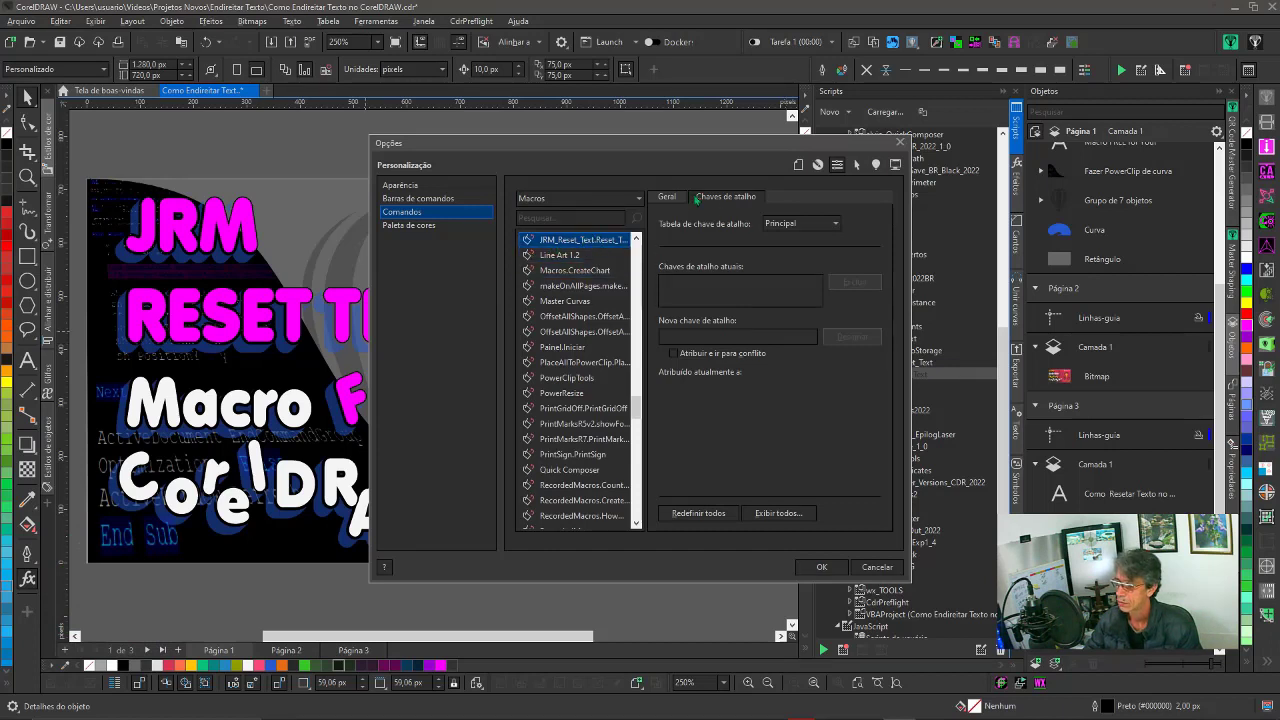
pyautogui.click(666, 196)
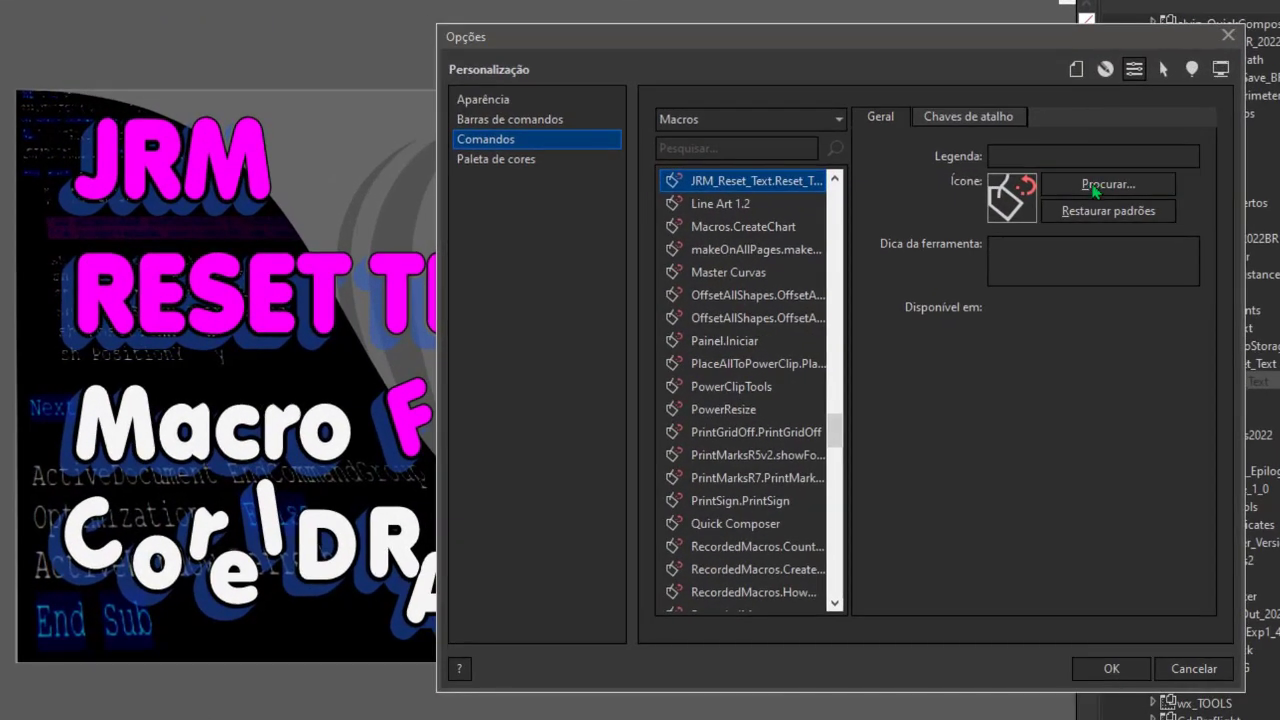
pyautogui.click(1095, 190)
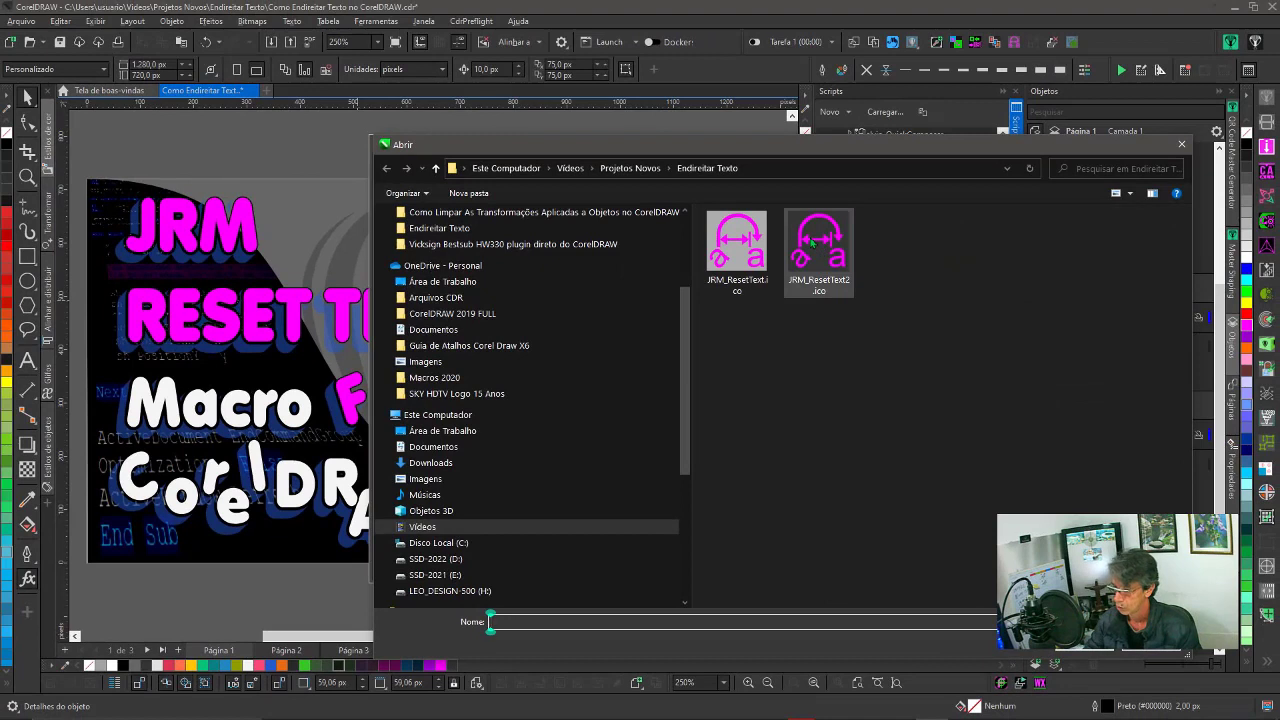
# - Pick JRM_ResetText.ico in the Abrir dialog as the Reset_Text command icon
pyautogui.click(722, 260)
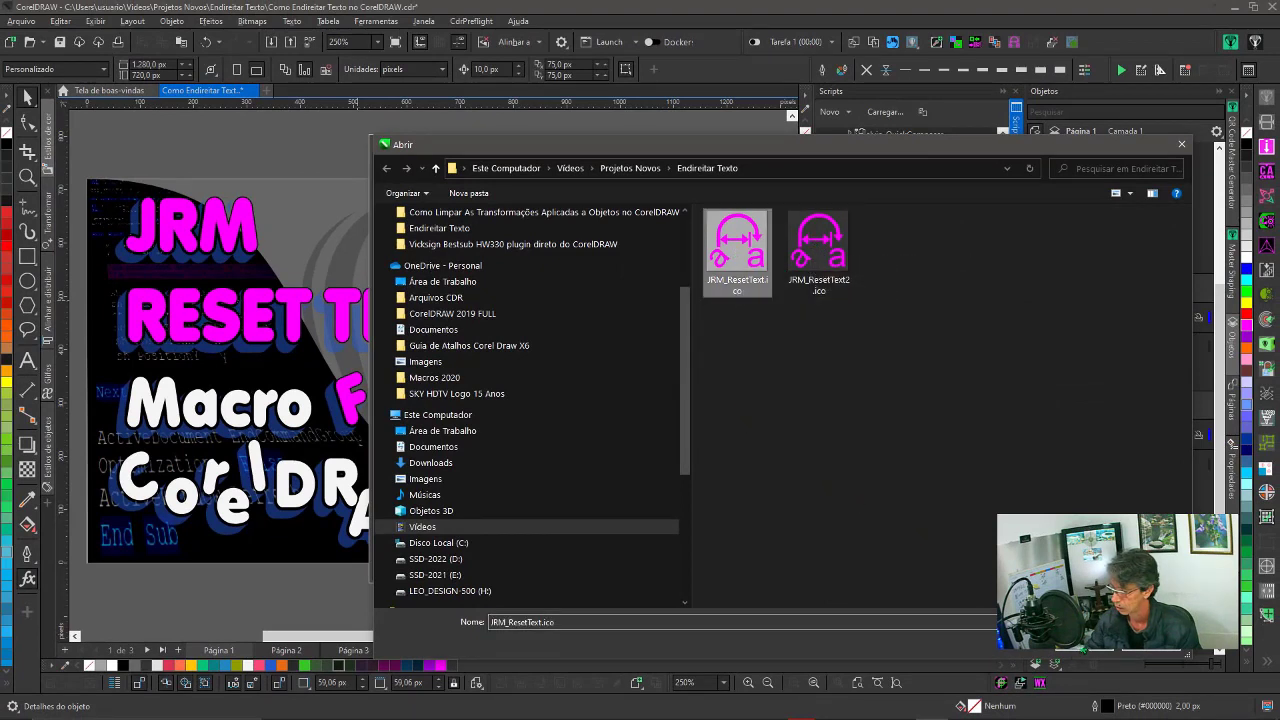
pyautogui.press('Return')
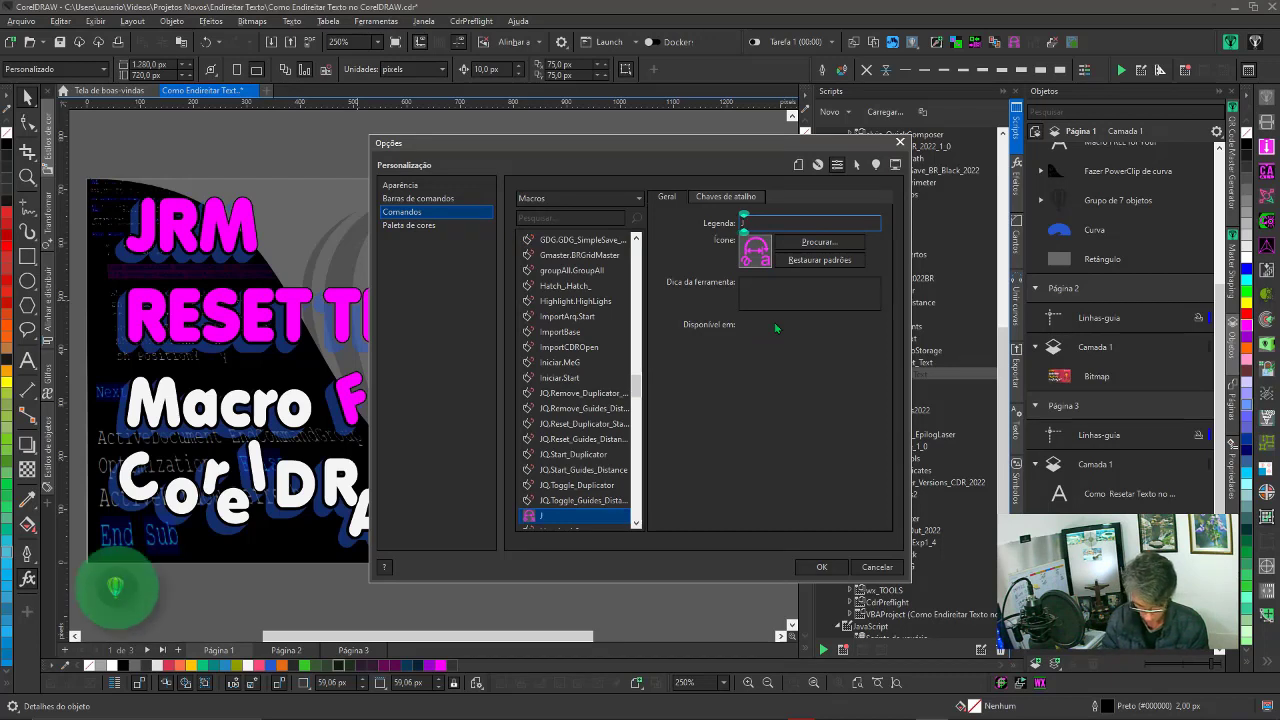
# - Caption the macro JRM_Reset_Text, add a single toolbar button for it, and confirm Options
pyautogui.write('JRM_Reset_Text')
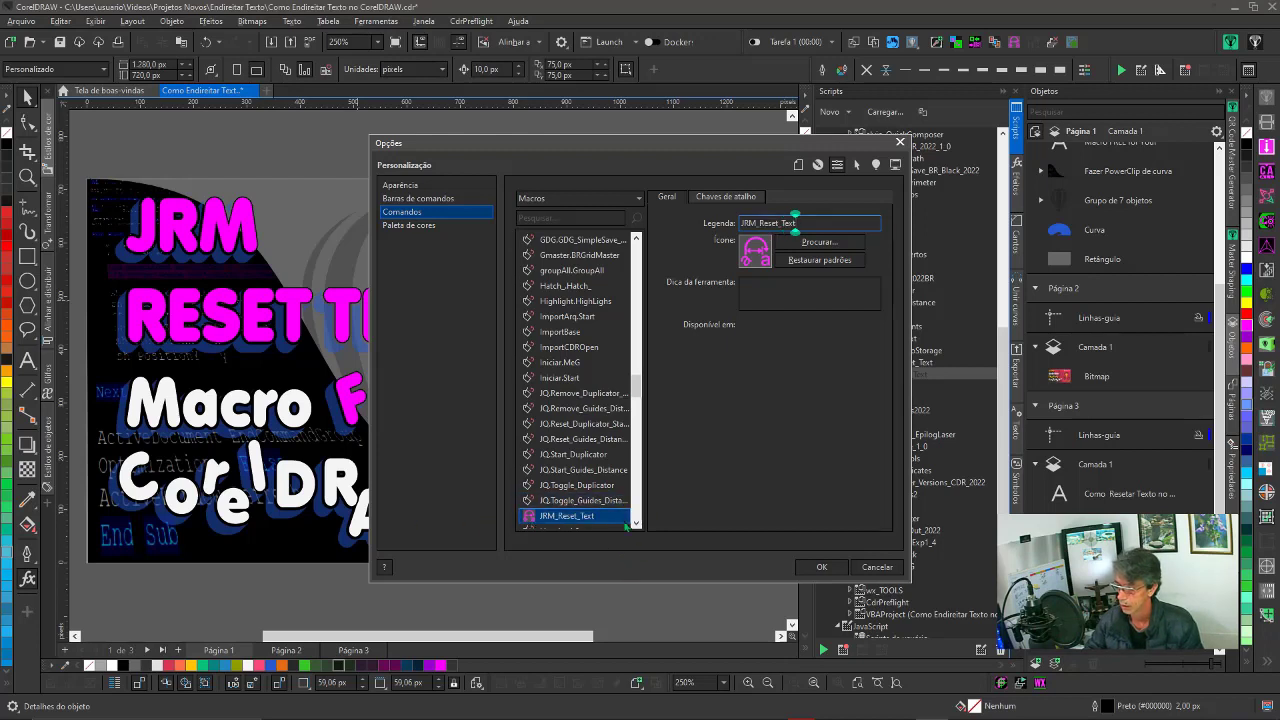
pyautogui.click(529, 516)
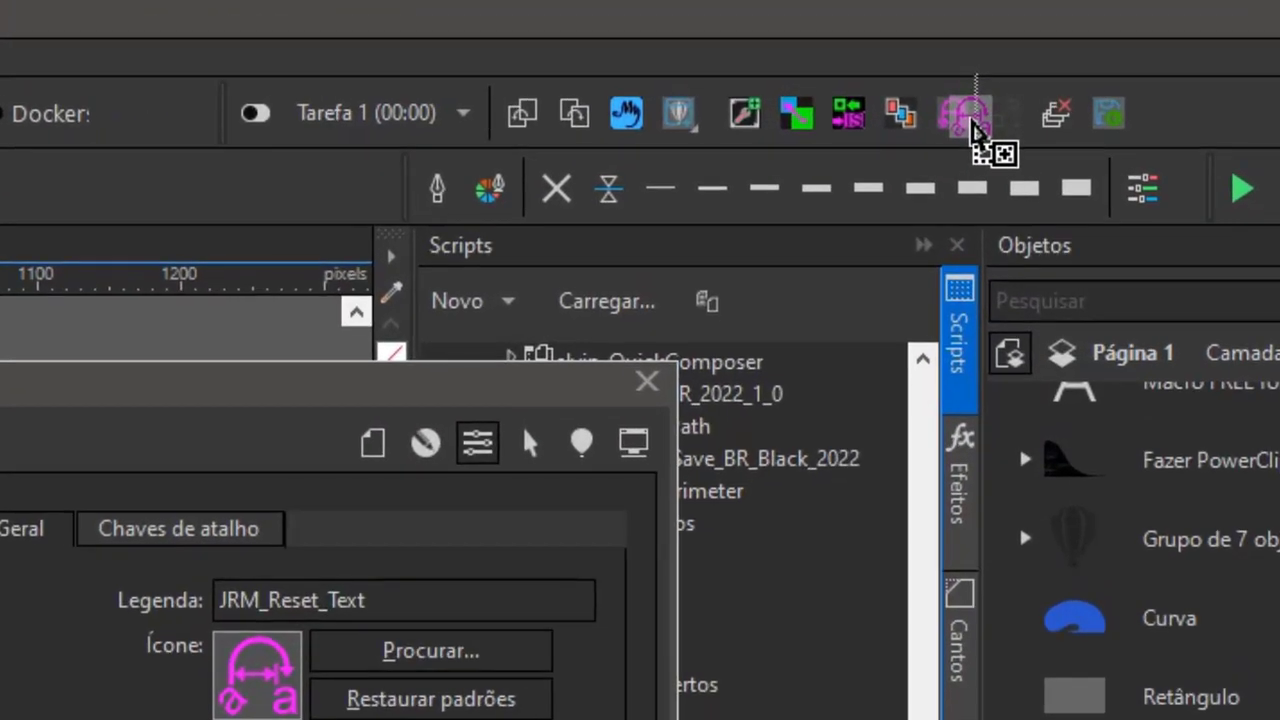
pyautogui.moveTo(1012, 60); pyautogui.dragTo(1035, 50)
pyautogui.moveTo(1015, 130); pyautogui.dragTo(1018, 128)
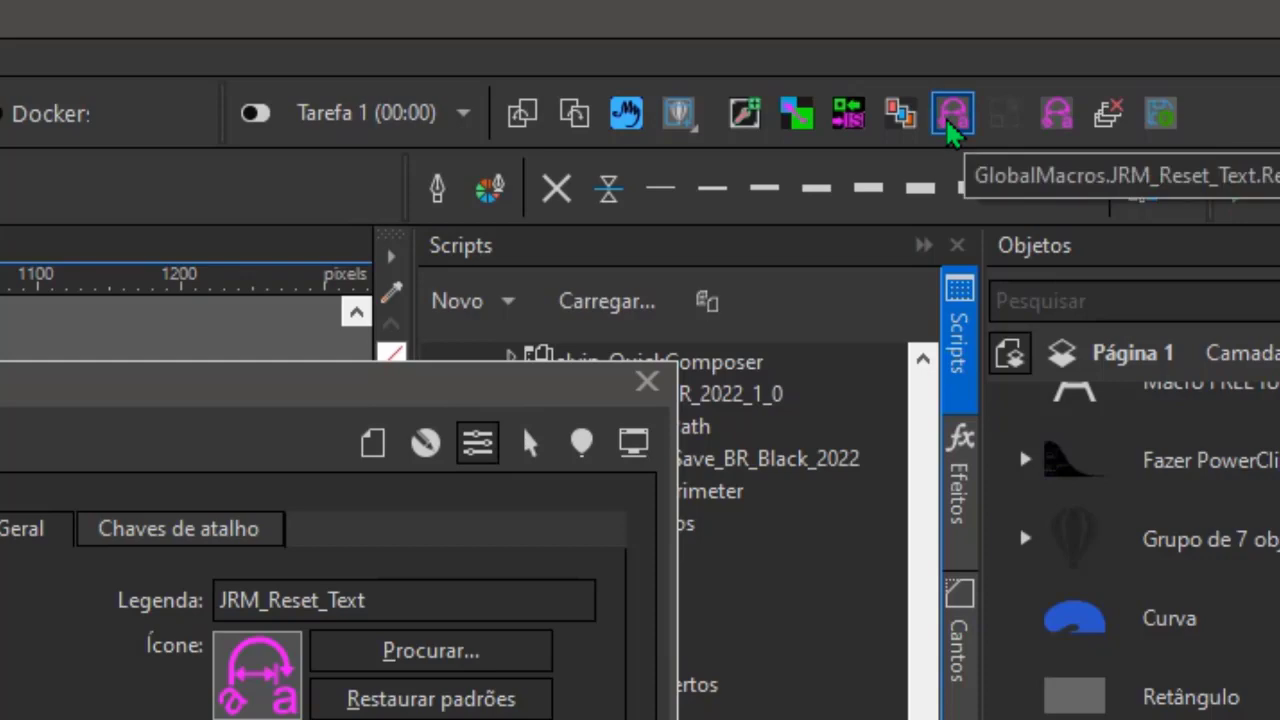
pyautogui.moveTo(952, 128); pyautogui.dragTo(742, 111)
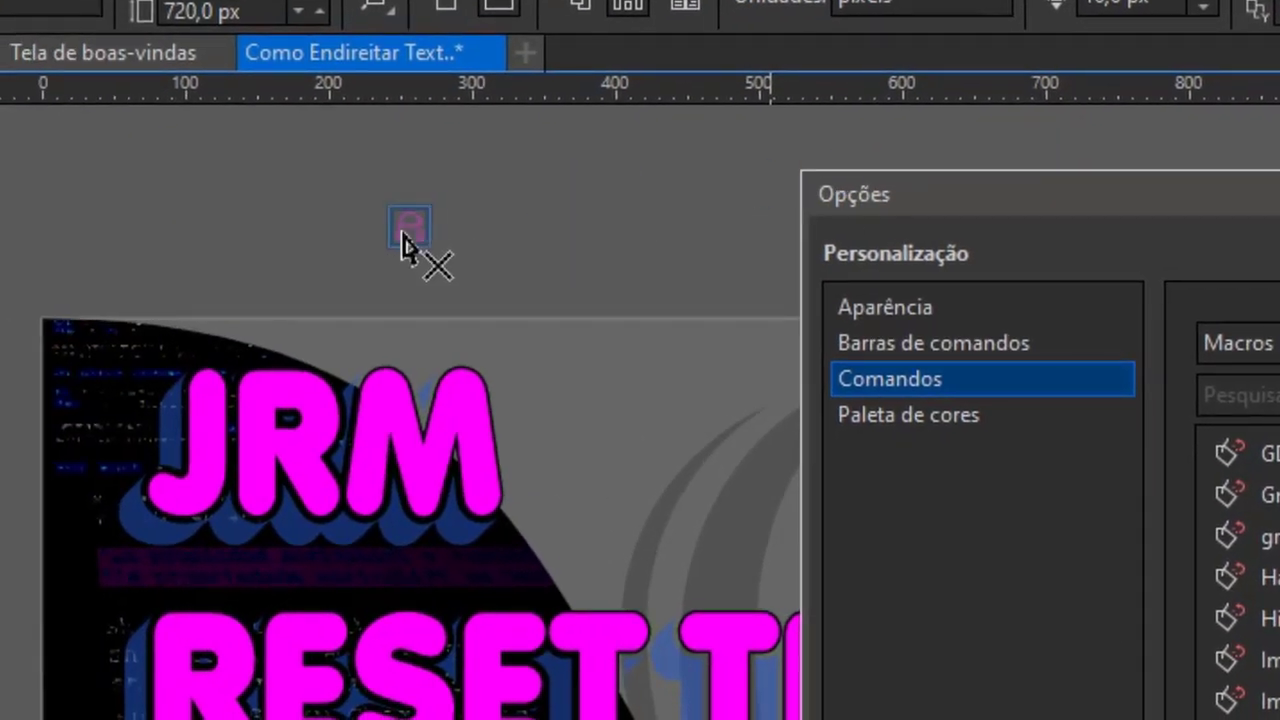
pyautogui.moveTo(742, 111); pyautogui.dragTo(101, 265)
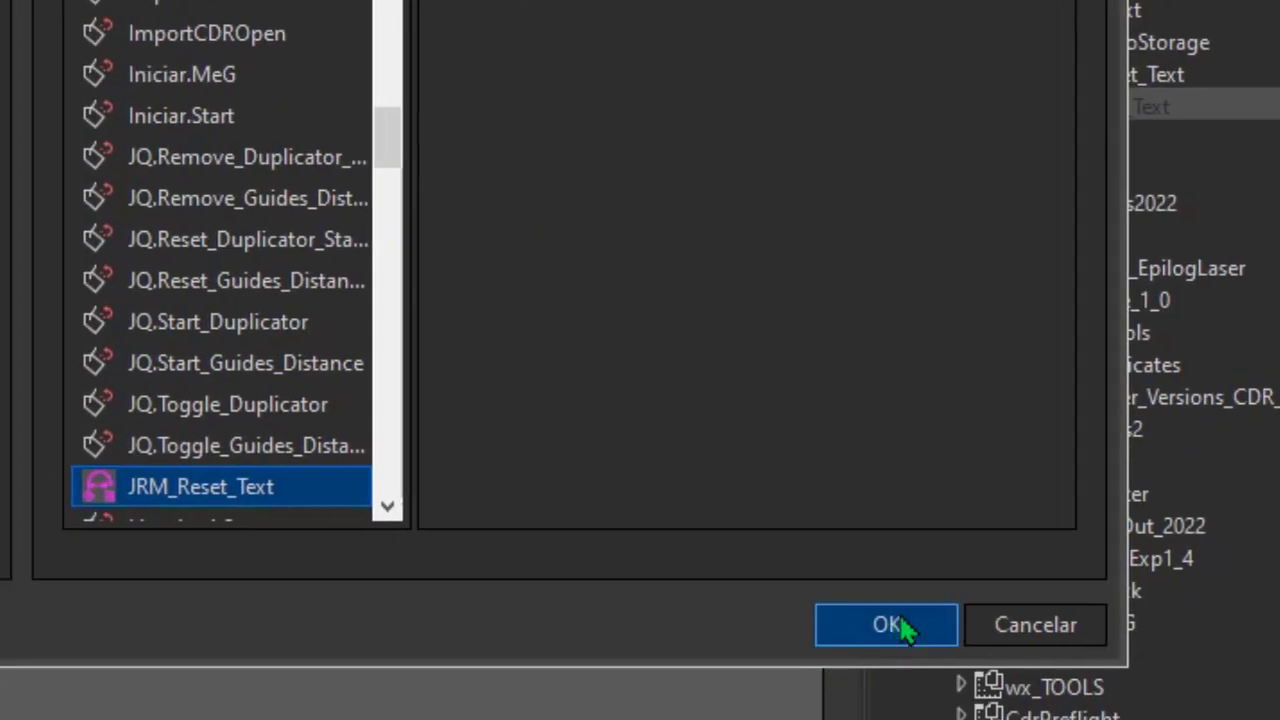
pyautogui.click(896, 624)
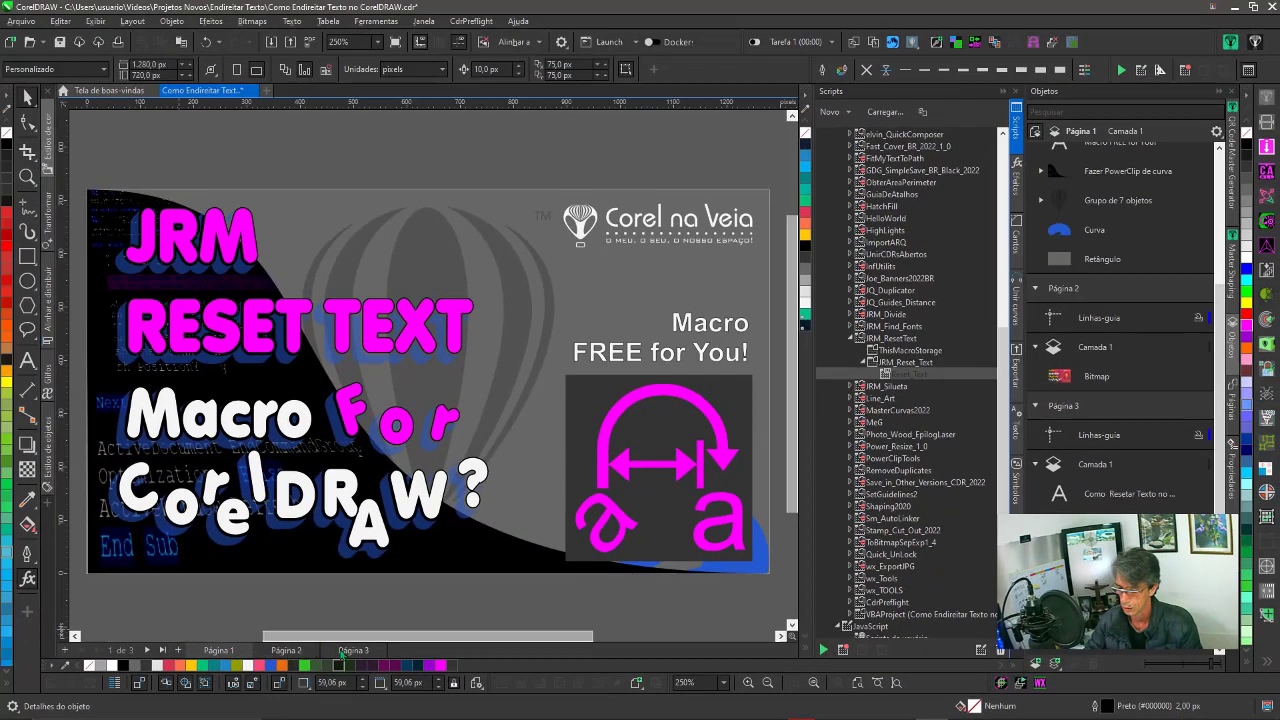
# - On Página 3, test the JRM_Reset_Text button on the grey text, then undo it
pyautogui.click(350, 651)
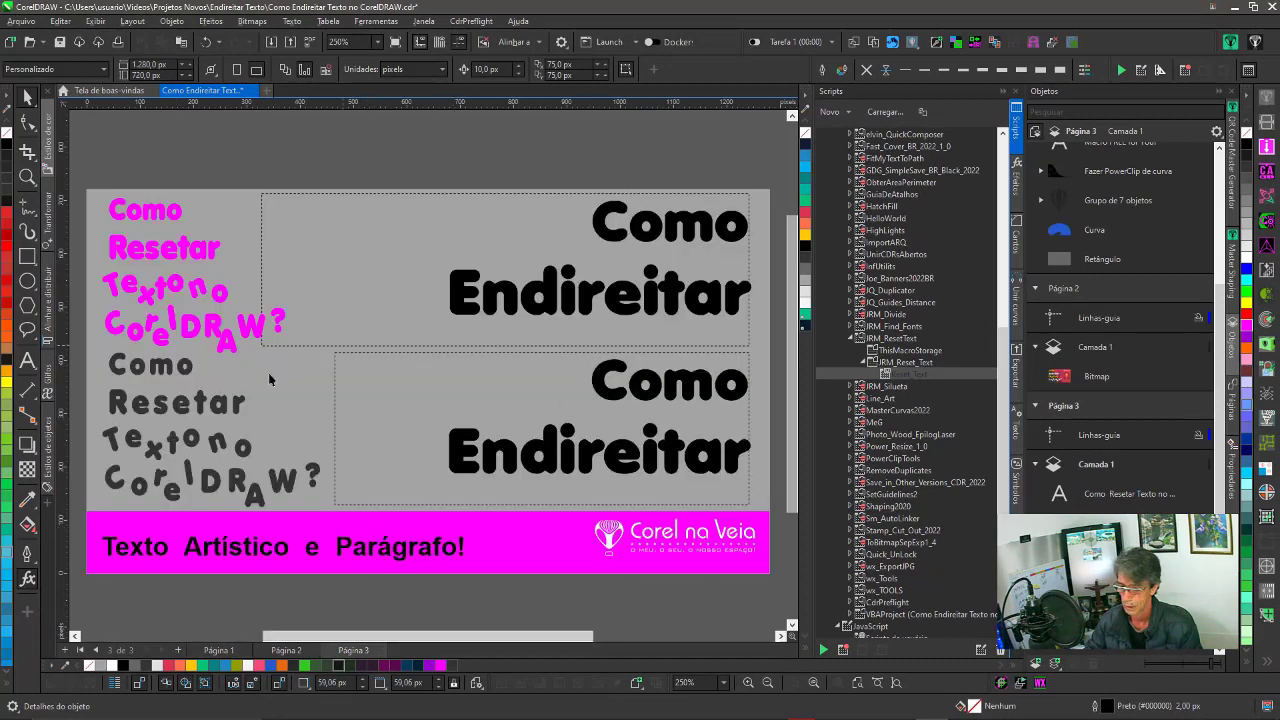
pyautogui.click(216, 412)
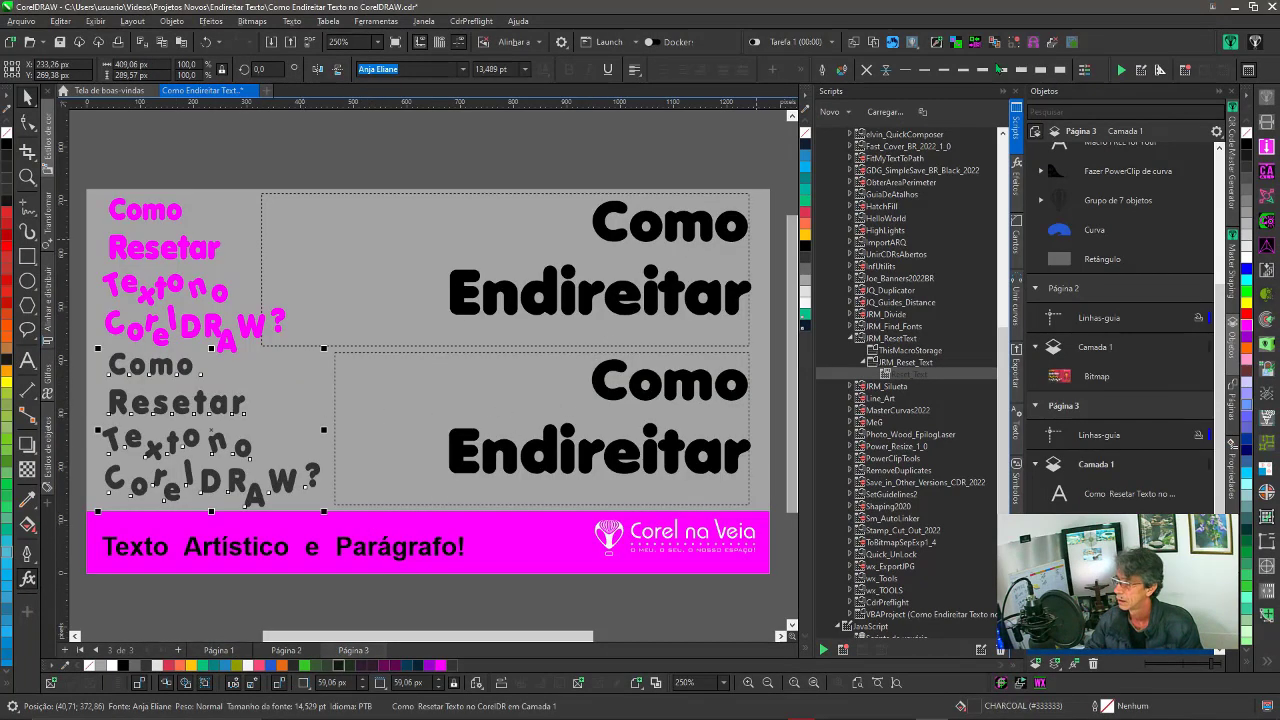
pyautogui.click(1033, 42)
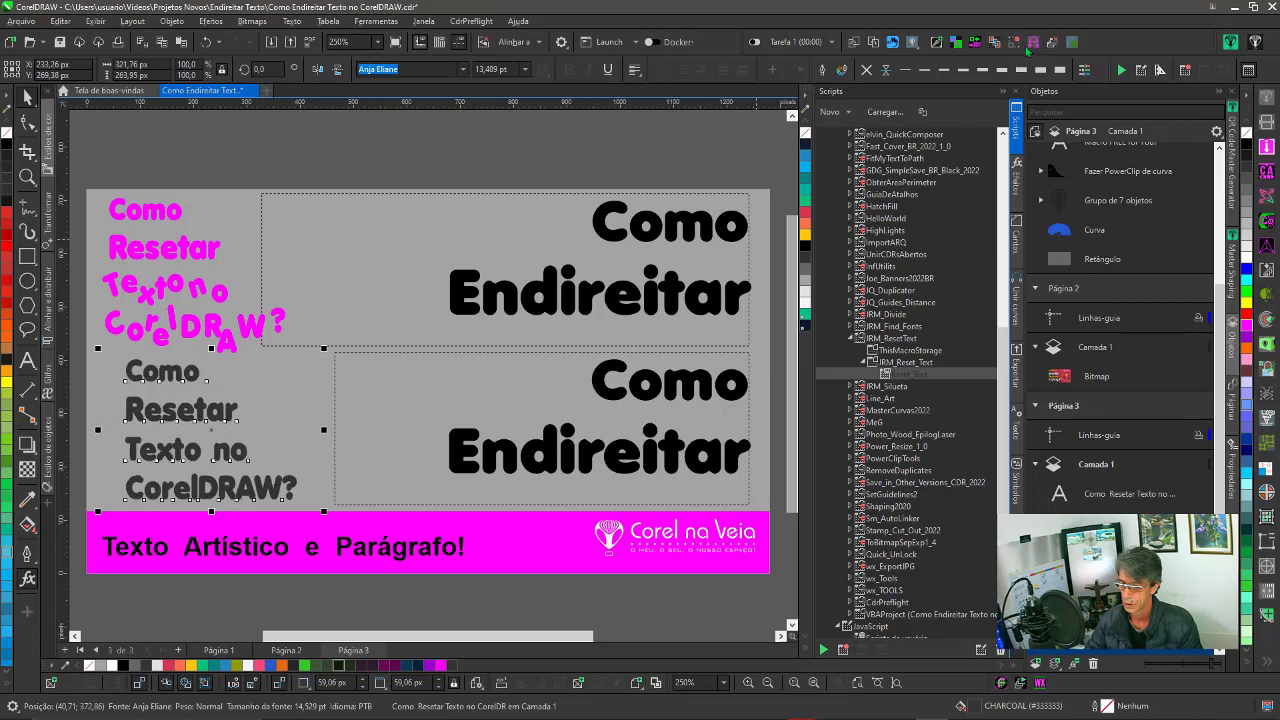
pyautogui.hotkey('ctrl', 'z')
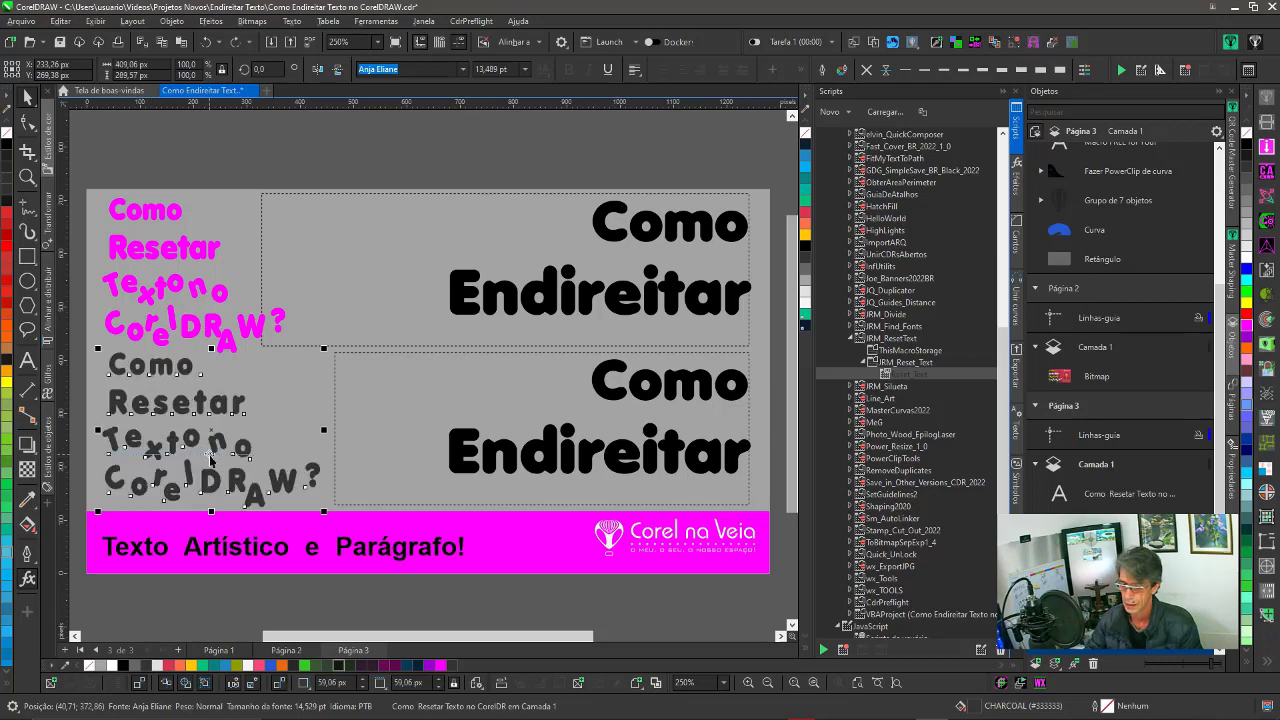
# - Widen the grey text's letter spacing, then straighten both pink and grey texts with Alt+F12
pyautogui.click(262, 332)
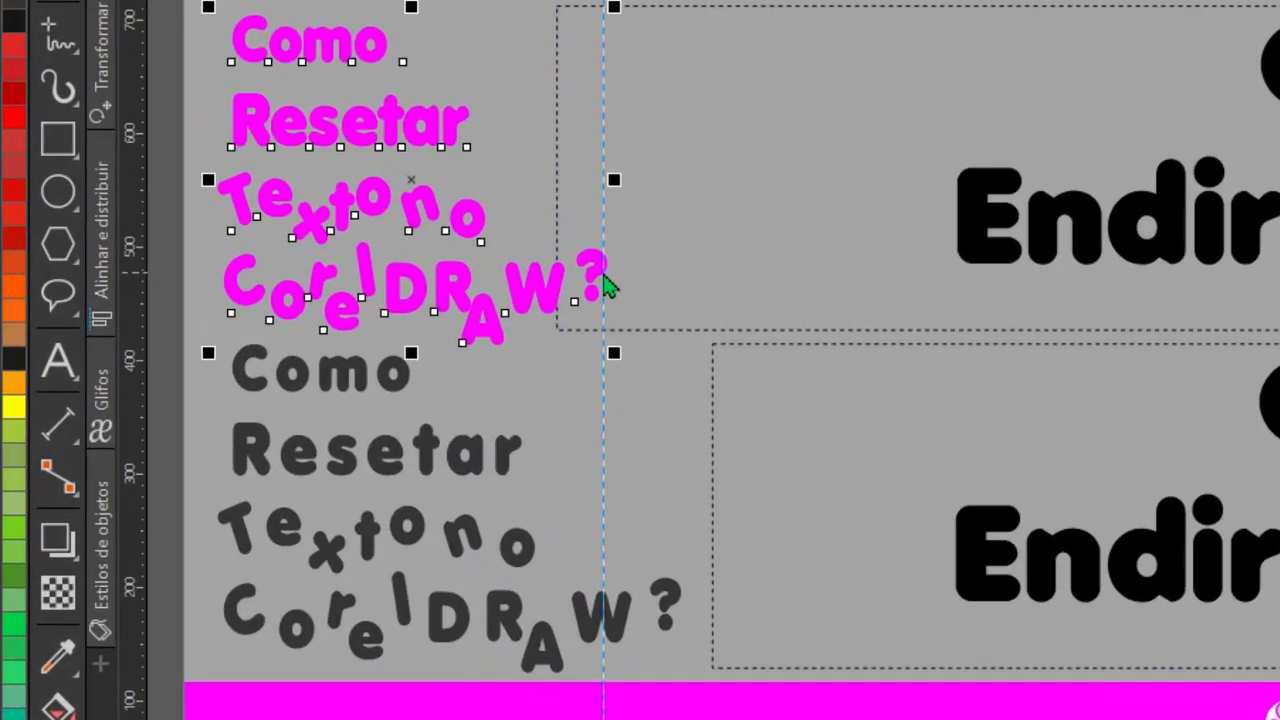
pyautogui.click(505, 645)
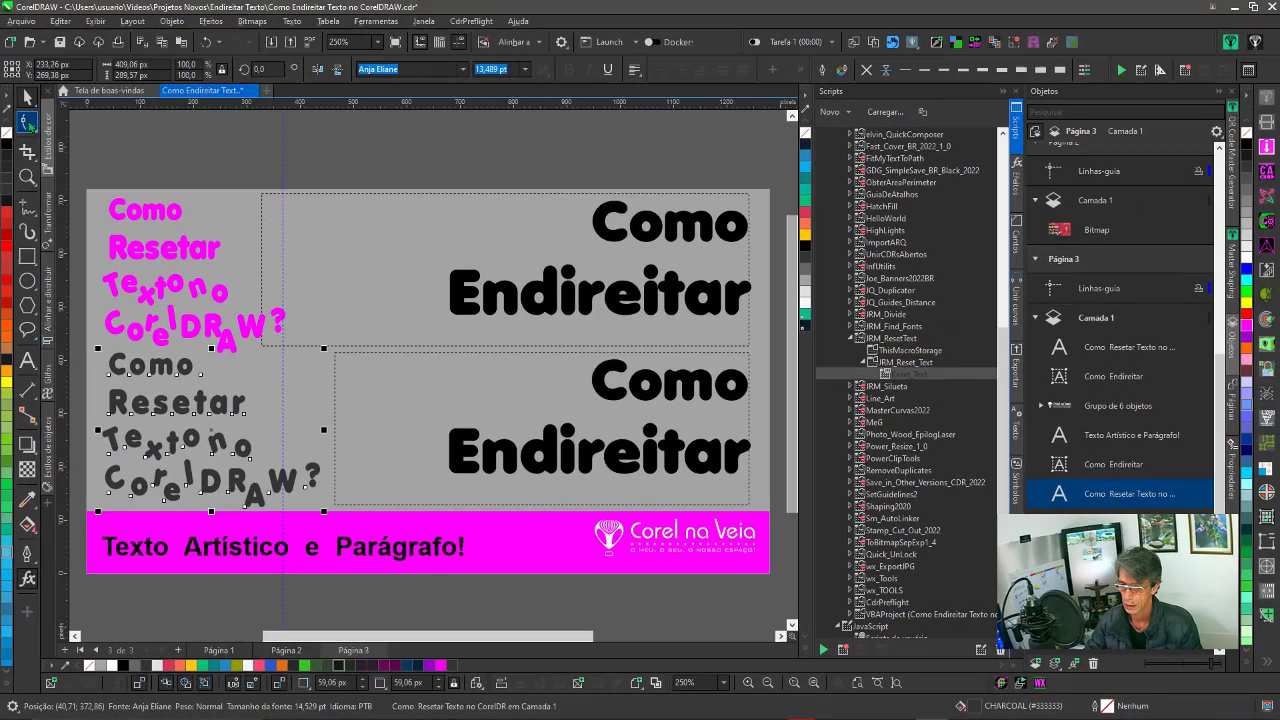
pyautogui.click(27, 121)
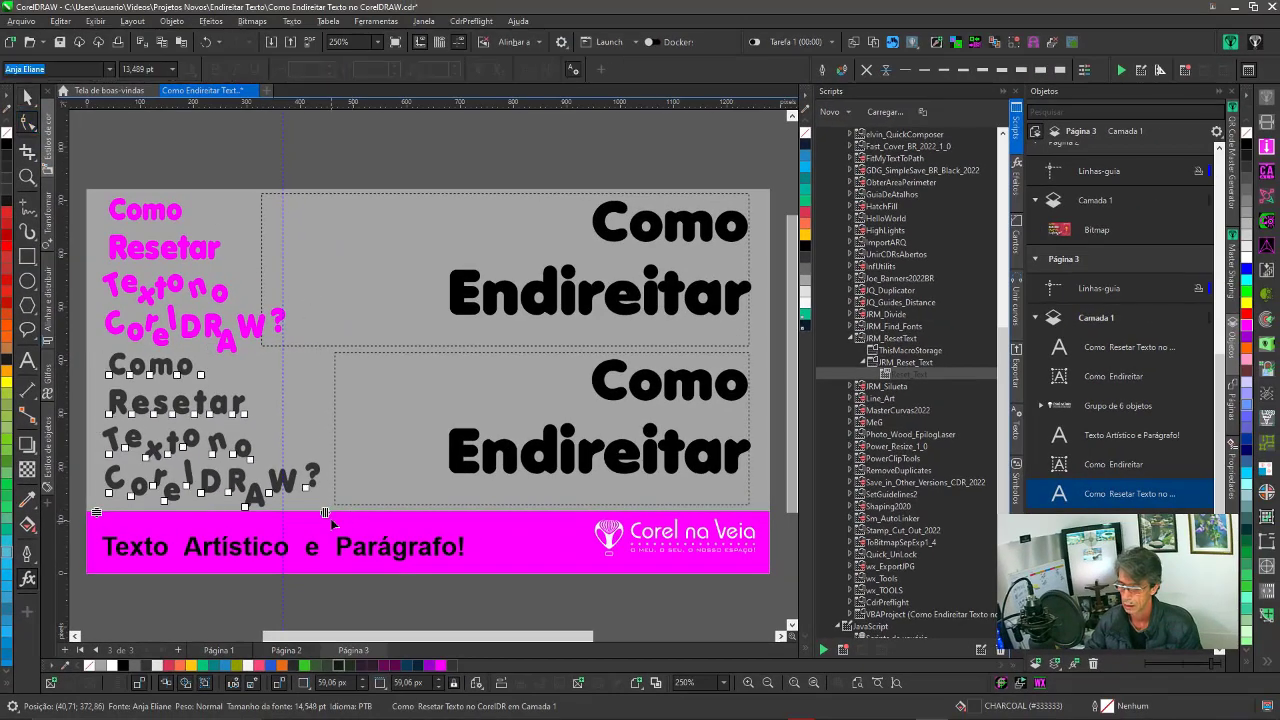
pyautogui.moveTo(325, 513); pyautogui.dragTo(366, 513)
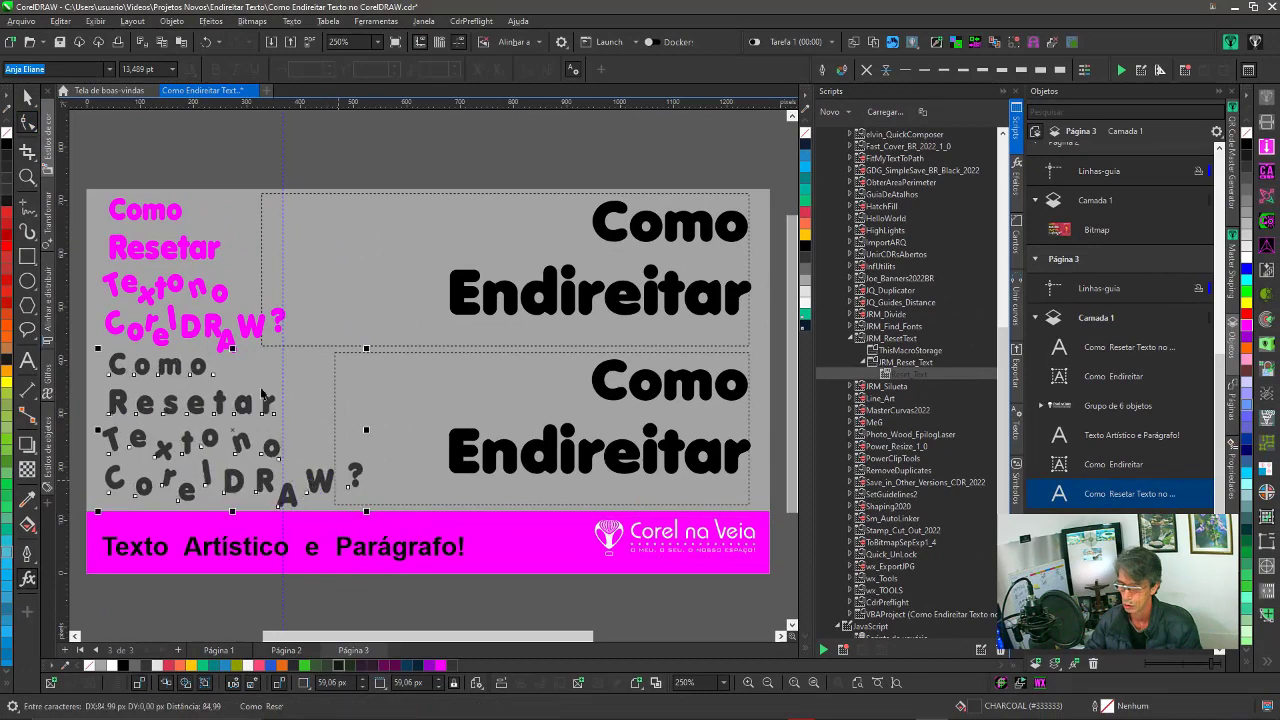
pyautogui.keyDown('shift'); pyautogui.click(255, 322); pyautogui.keyUp('shift')
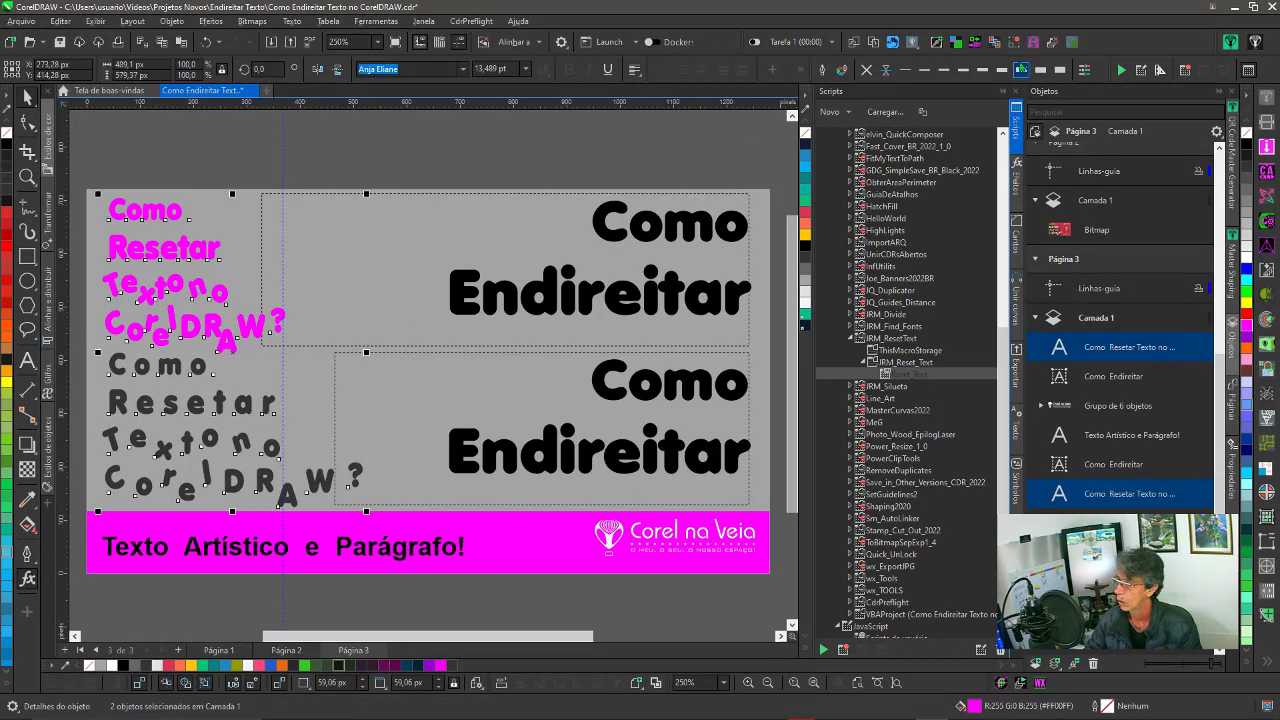
pyautogui.hotkey('alt', 'F12')
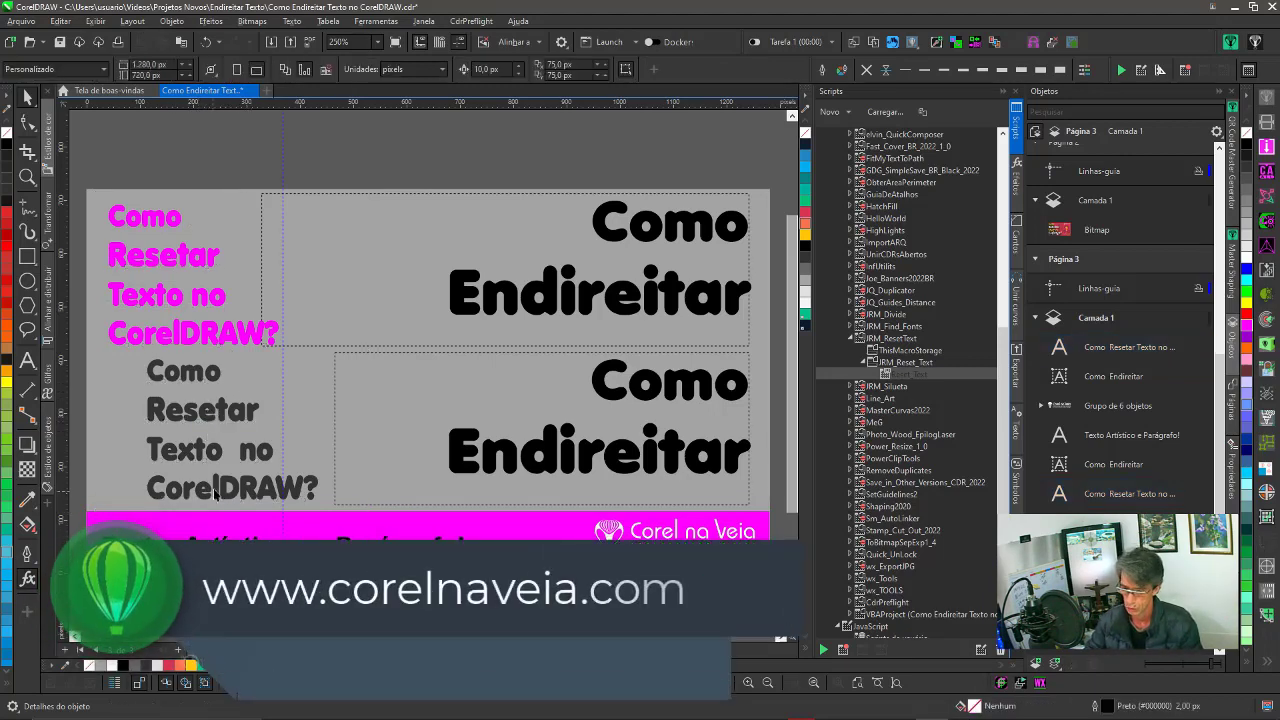
# - Align the grey text's left edge with the pink text and open JRM_Reset_Text's actions menu in Scripts
pyautogui.moveTo(172, 492); pyautogui.dragTo(185, 497)
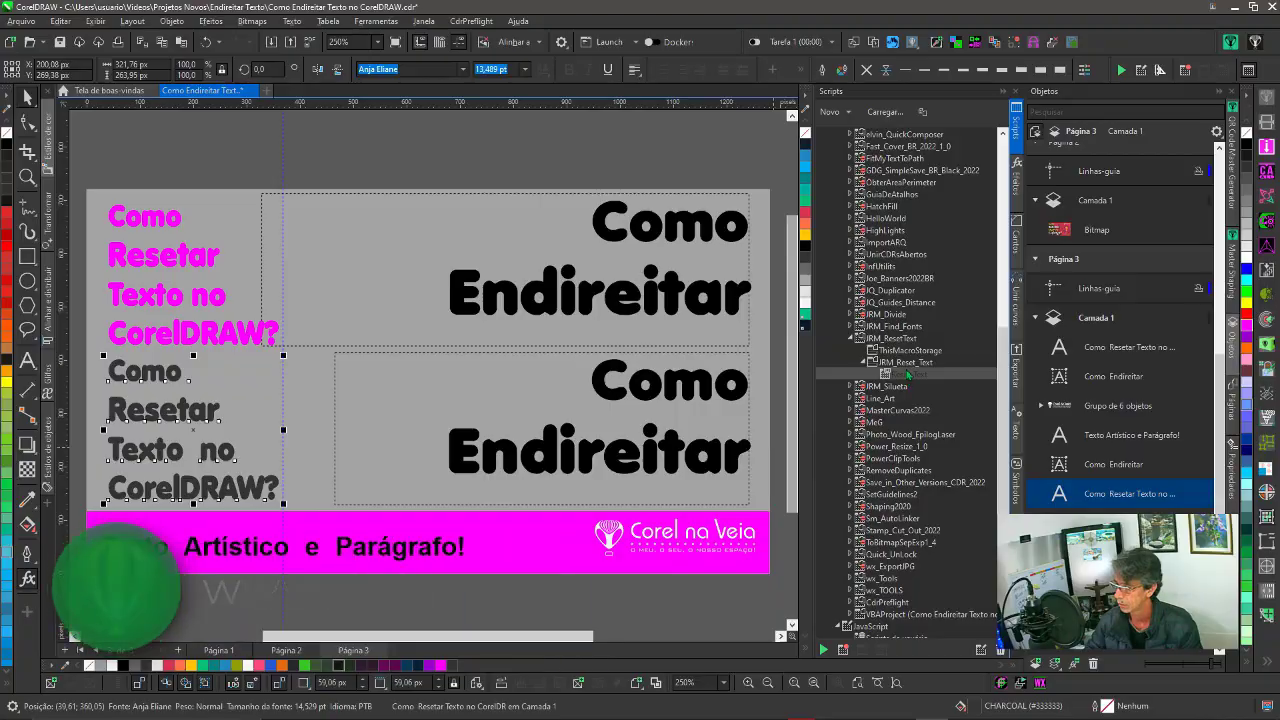
pyautogui.rightClick(908, 372)
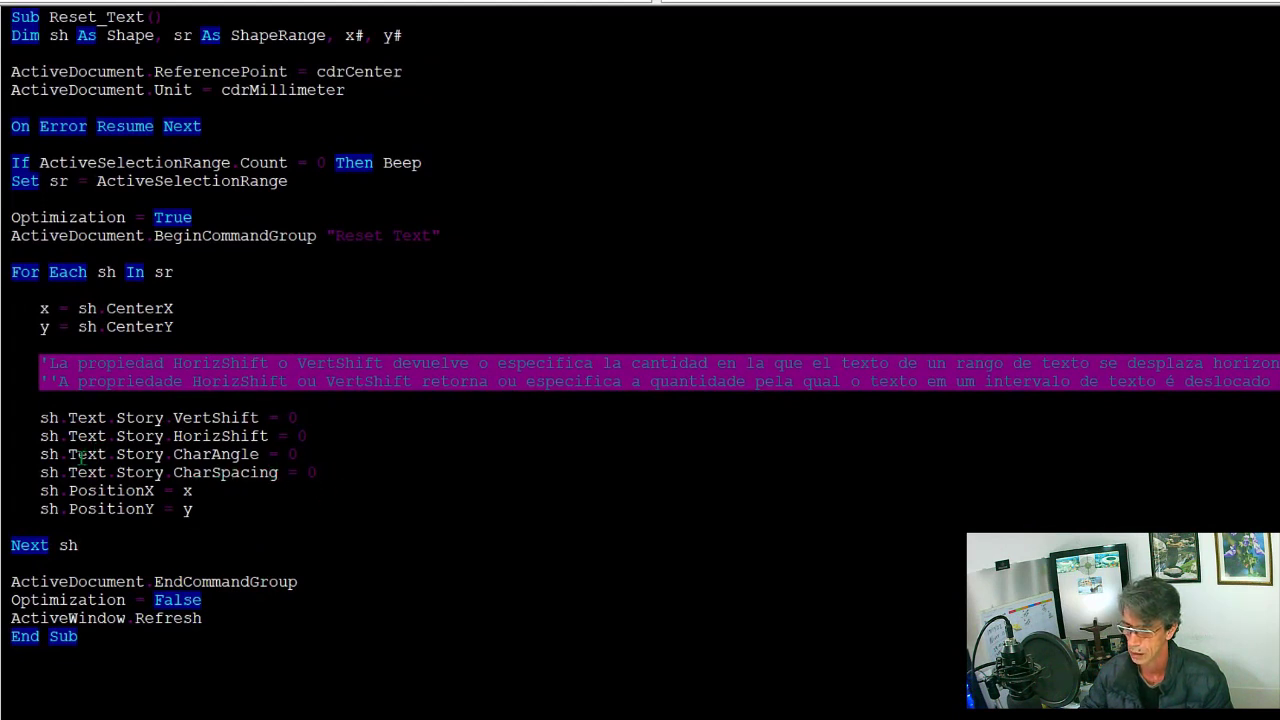
# - Review the Reset_Text code lines, close the VBA editor, and return to Página 1
pyautogui.doubleClick(150, 472)
pyautogui.moveTo(150, 472); pyautogui.dragTo(192, 490)
pyautogui.click(203, 472)
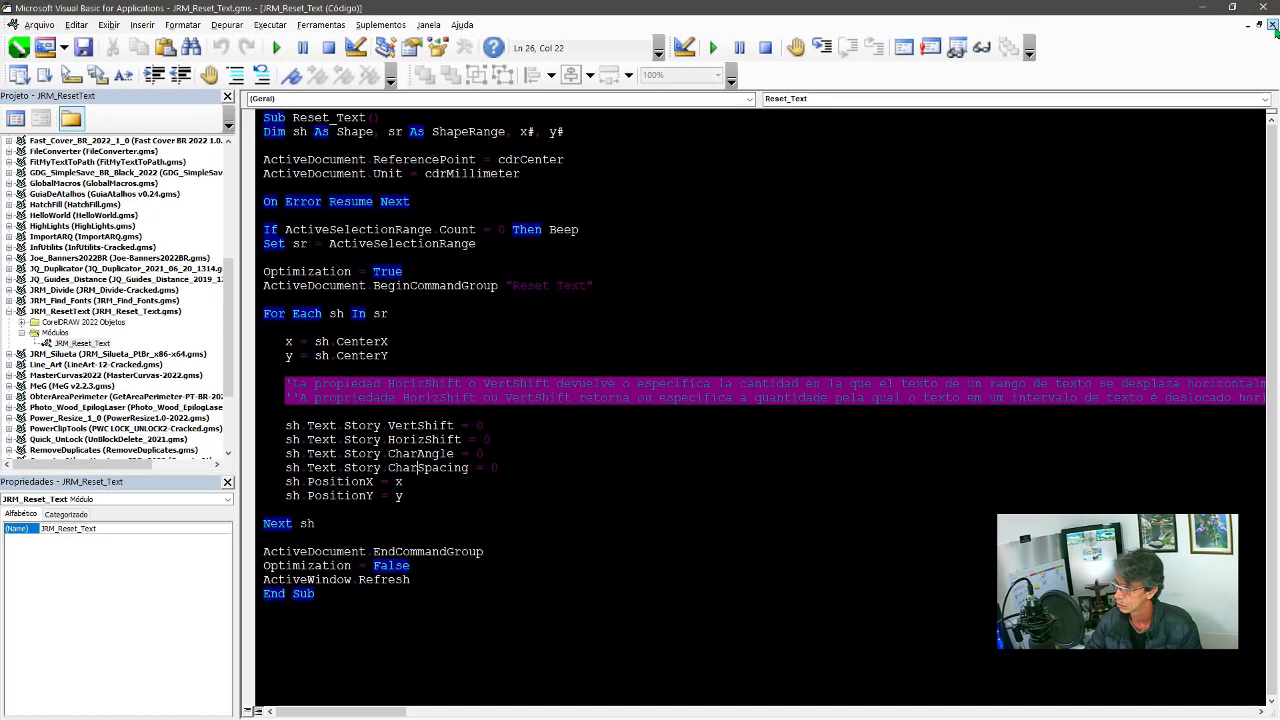
pyautogui.click(1272, 25)
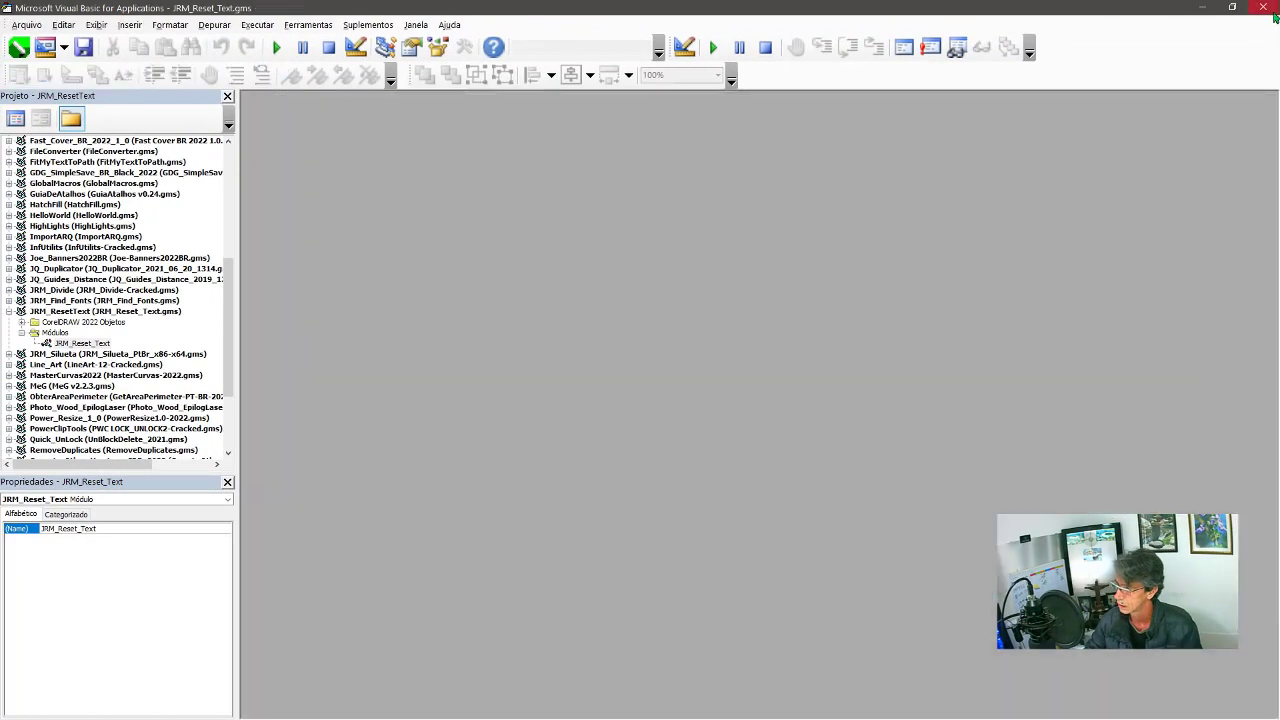
pyautogui.click(223, 652)
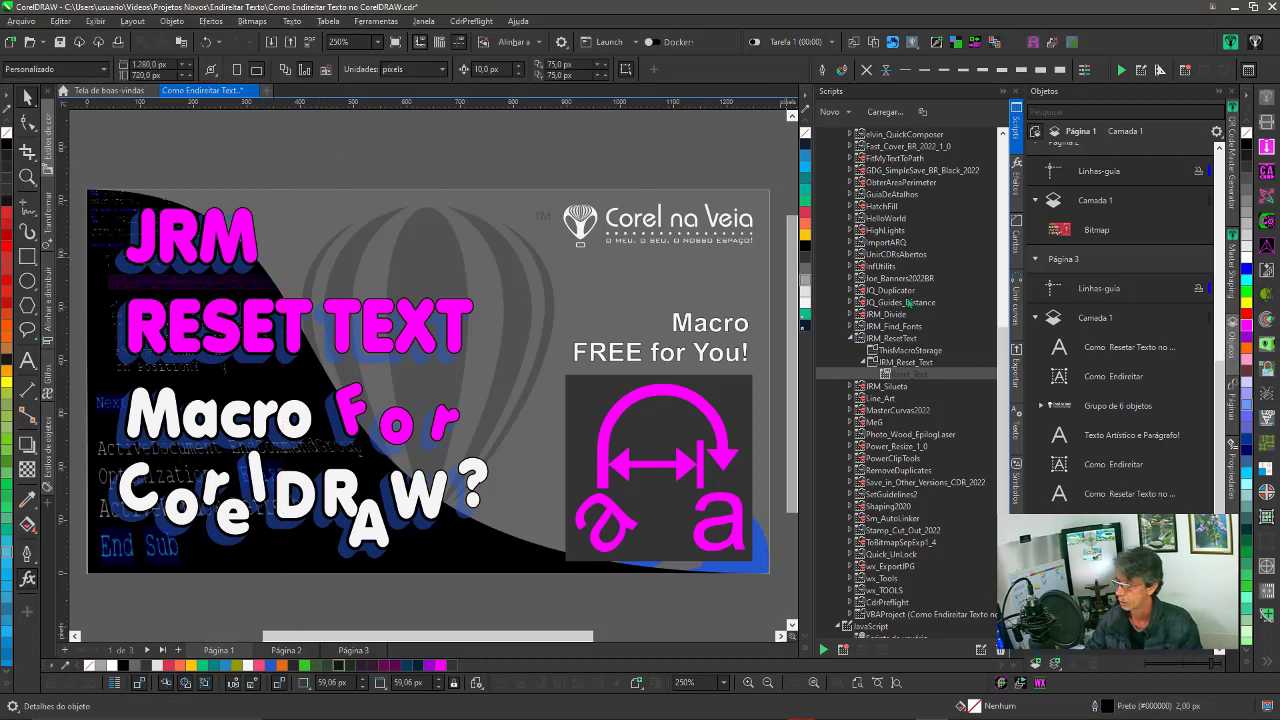
# - Collapse JRM_ResetText, close the Scripts docker, and zoom to fit the page
pyautogui.click(852, 339)
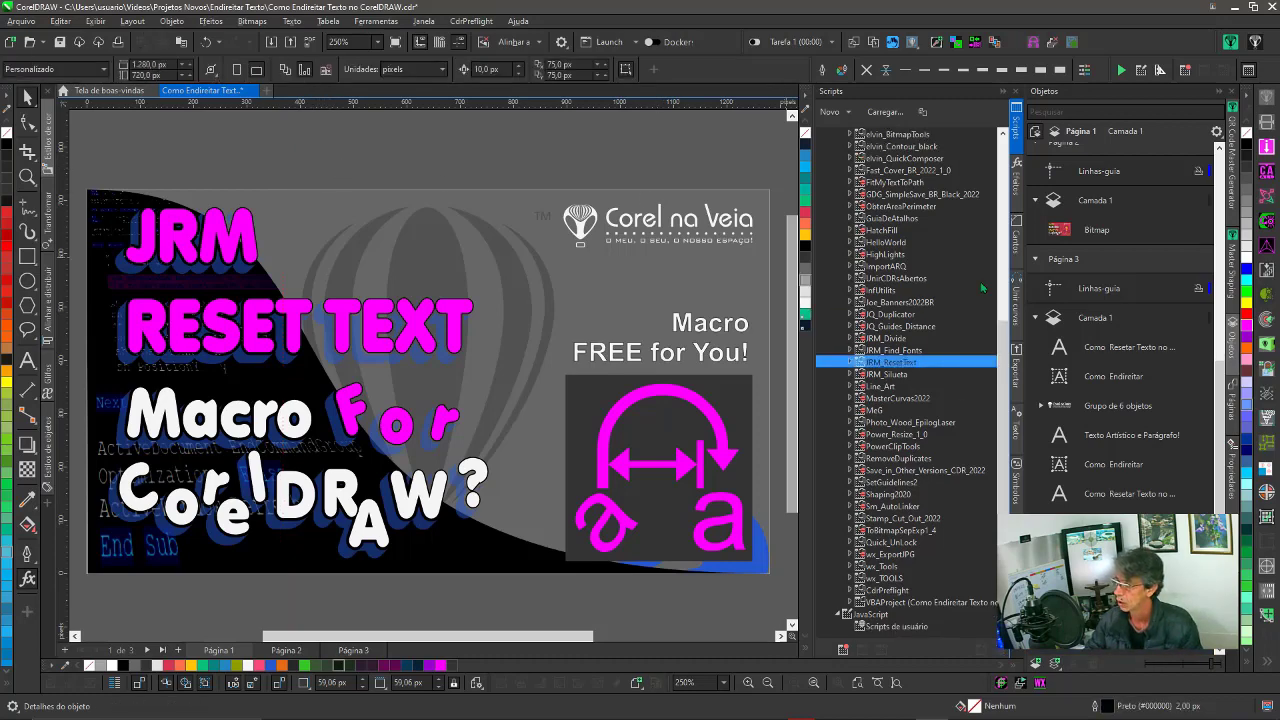
pyautogui.click(1017, 133)
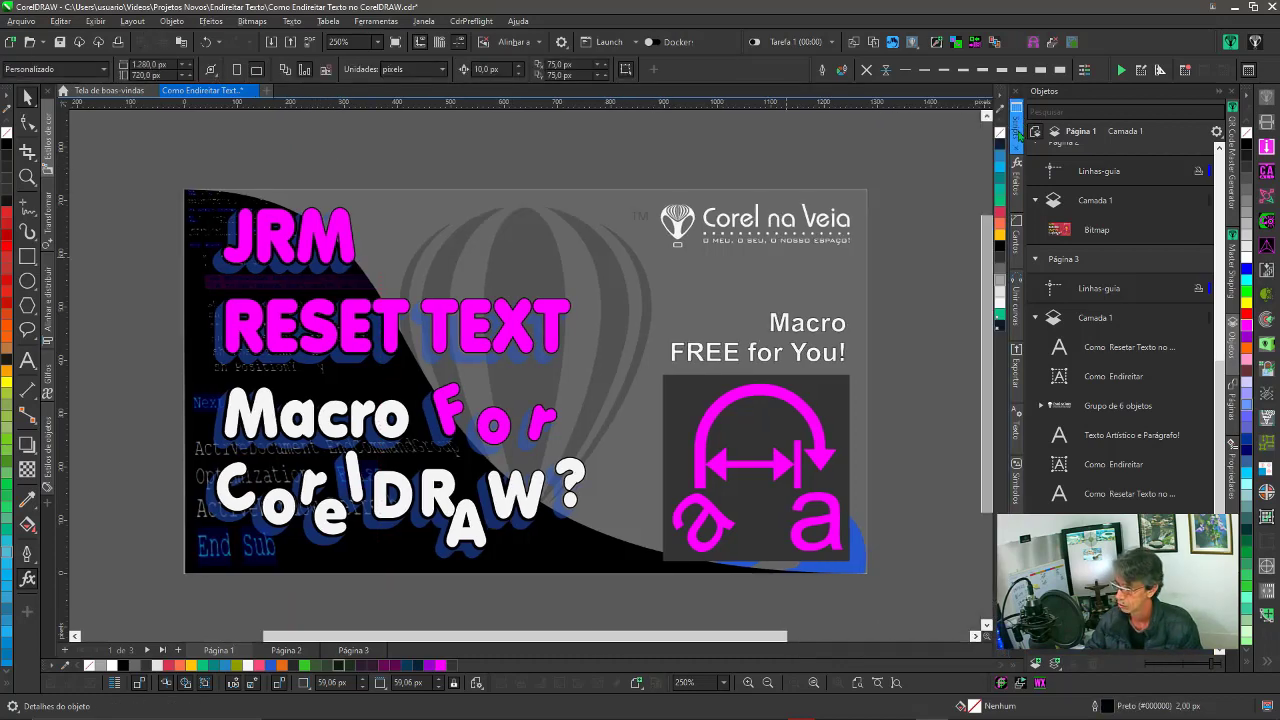
pyautogui.press('F4')
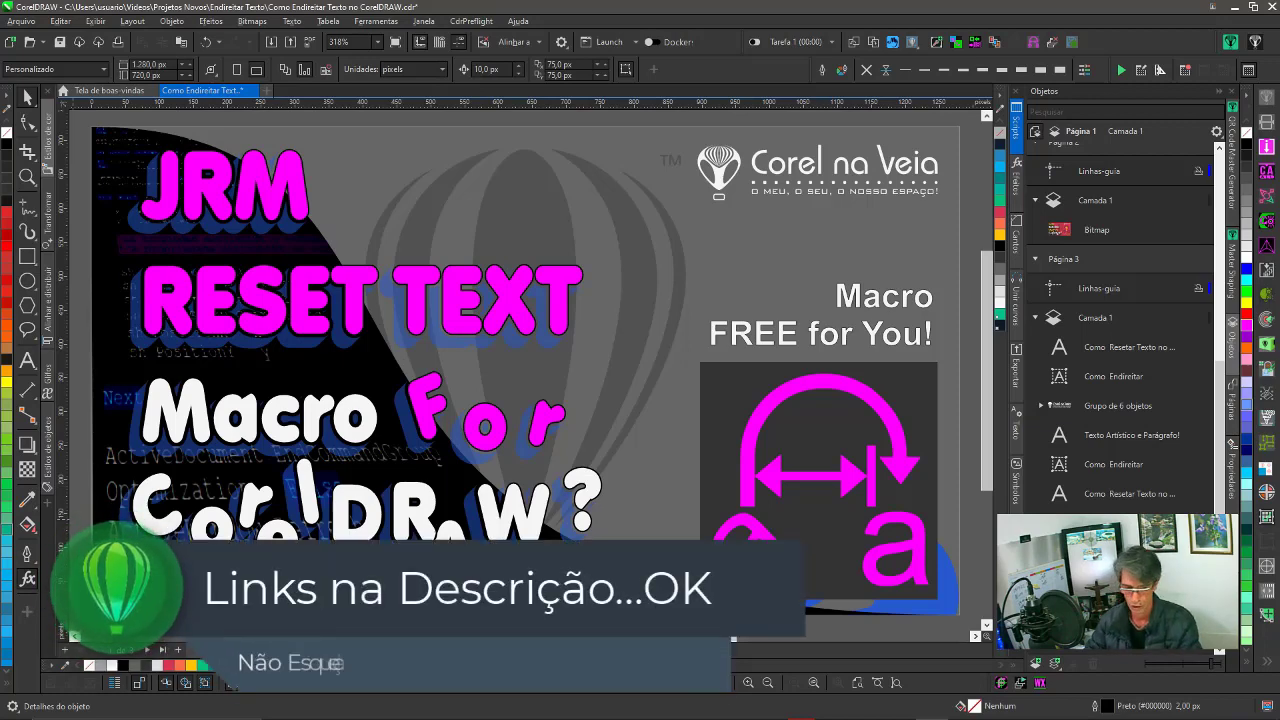
# - Copy the YouTube video's share link and close the sharing dialog
pyautogui.hotkey('alt', 'Tab')
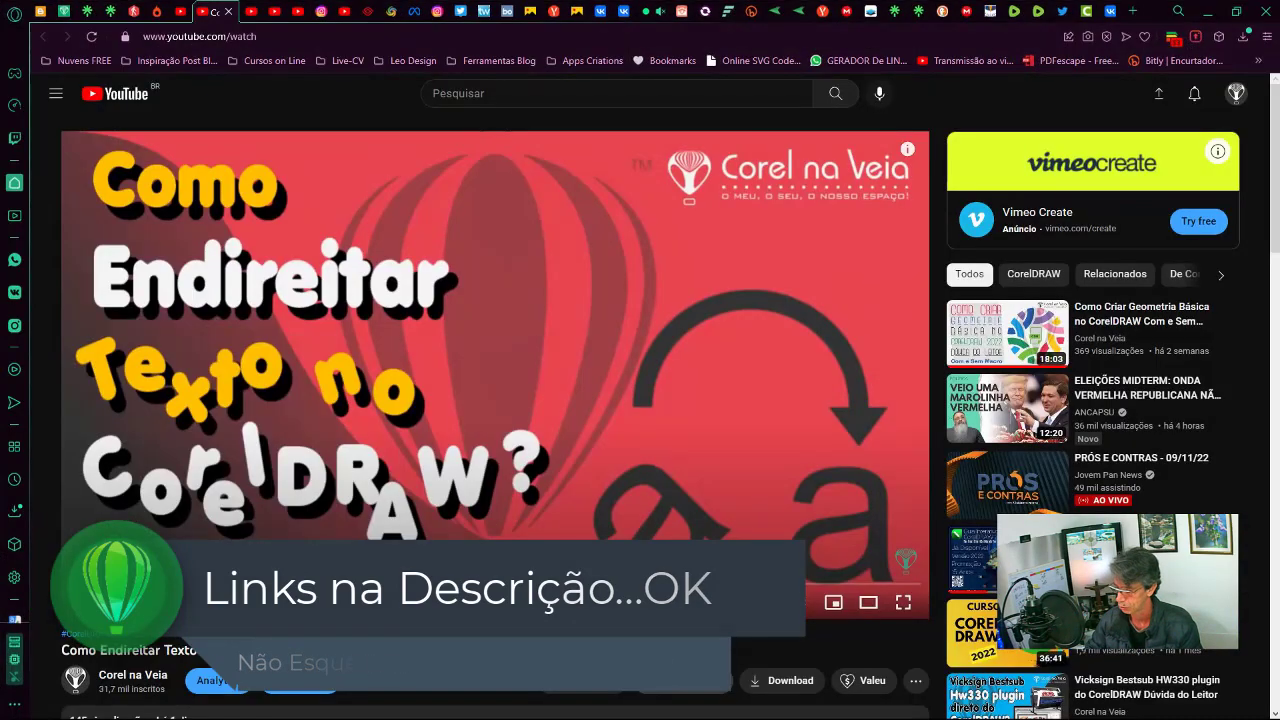
pyautogui.click(681, 680)
pyautogui.click(792, 476)
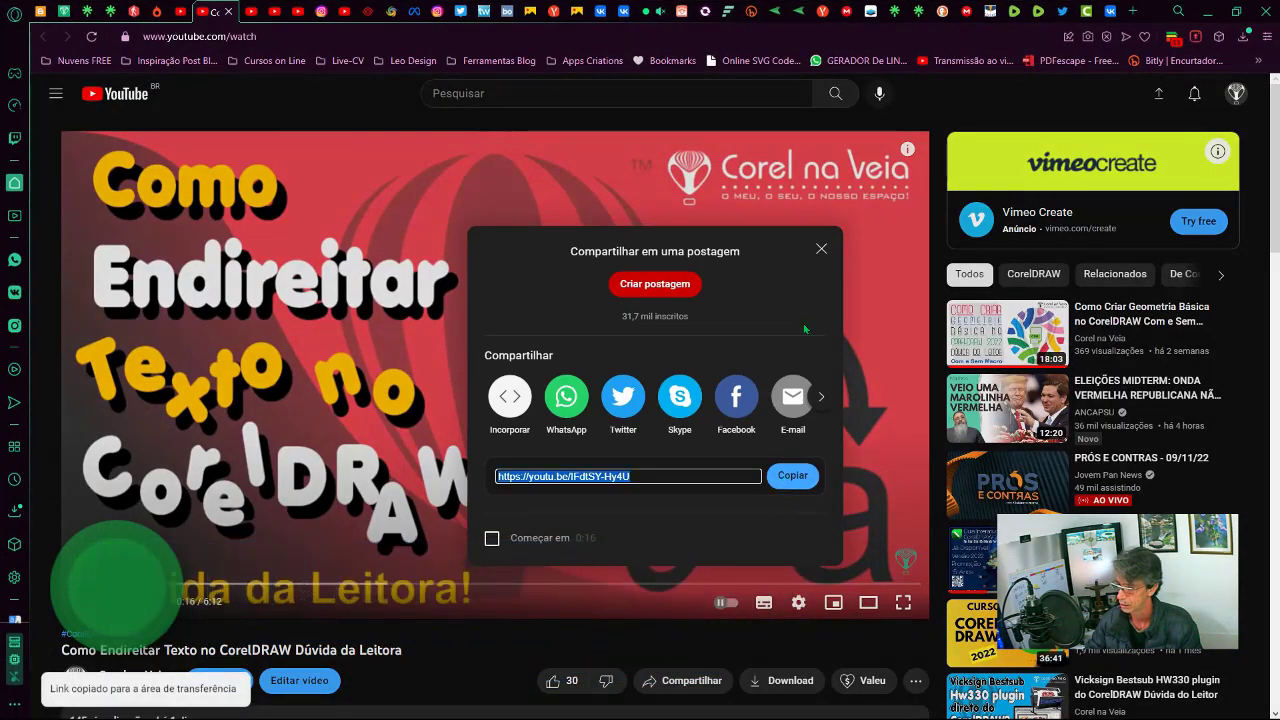
pyautogui.click(821, 249)
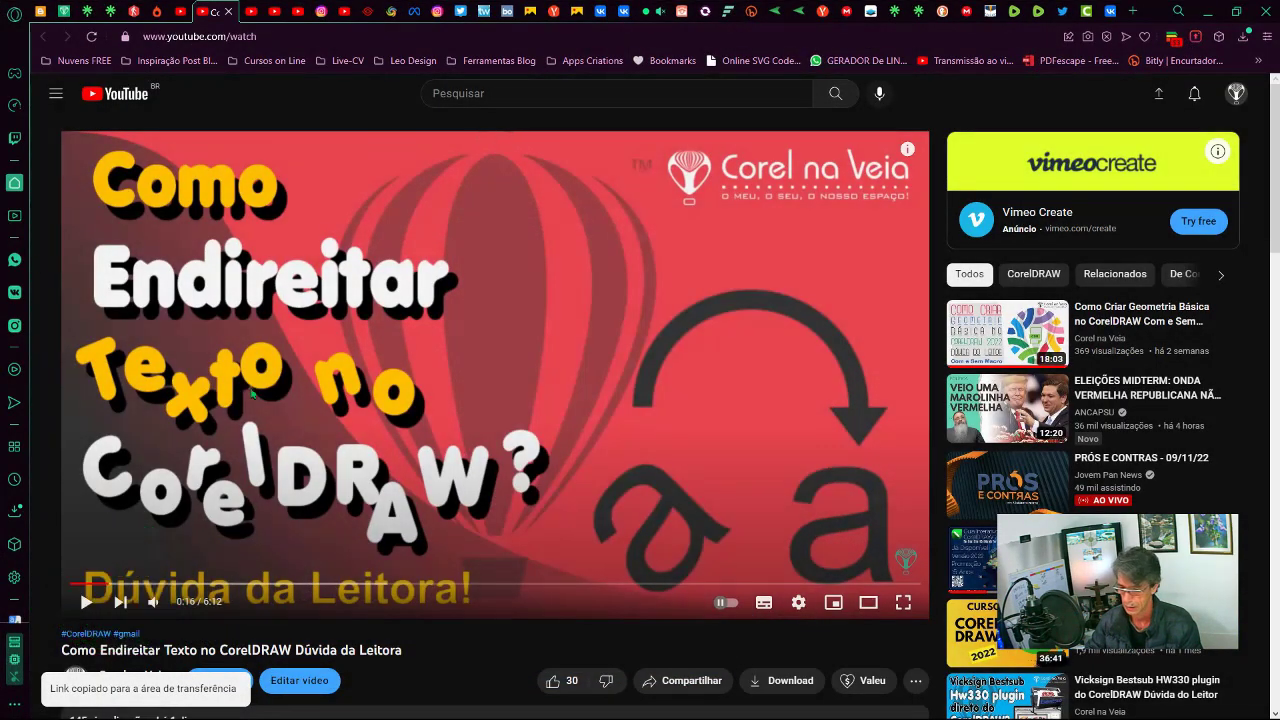
pyautogui.click(1207, 11)
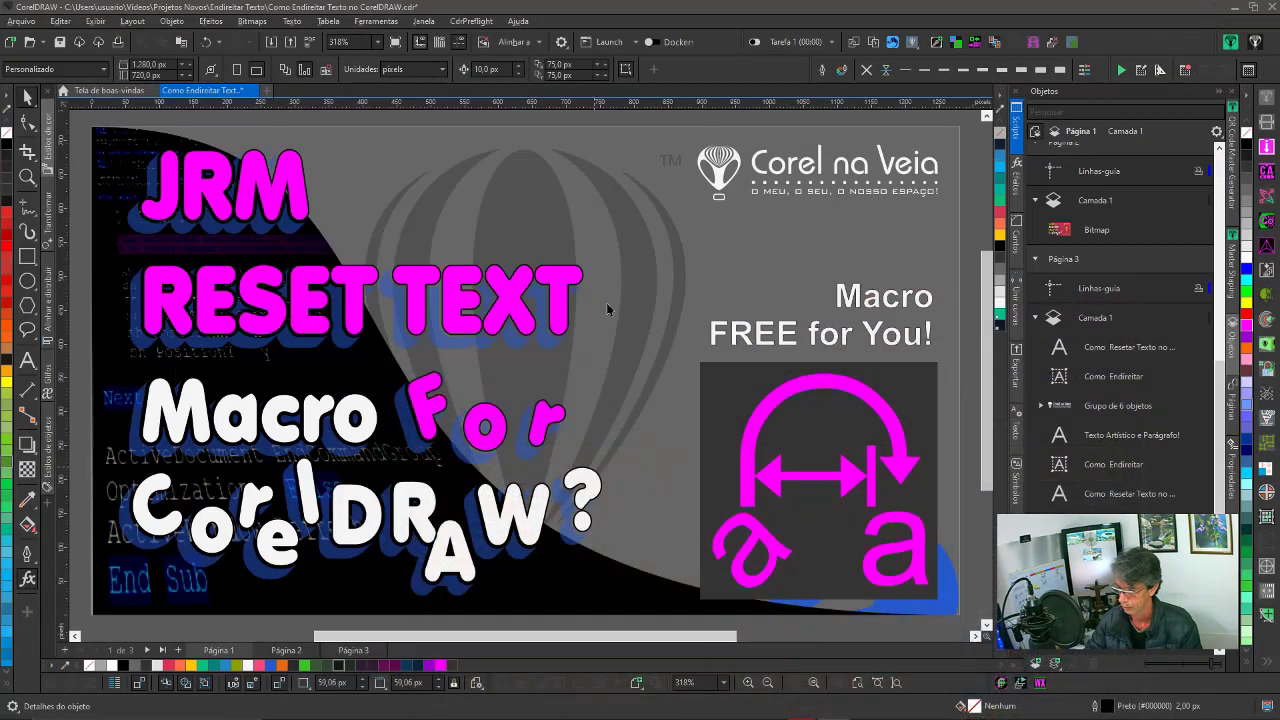